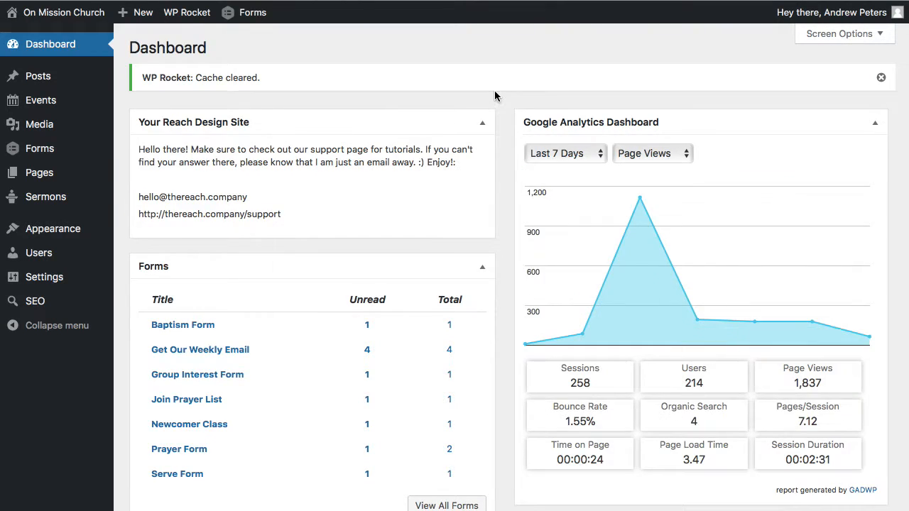
- Dismiss the cache-cleared notice on the dashboard and open the list of forms
{"action": "left_click", "coordinate": [881, 78]}
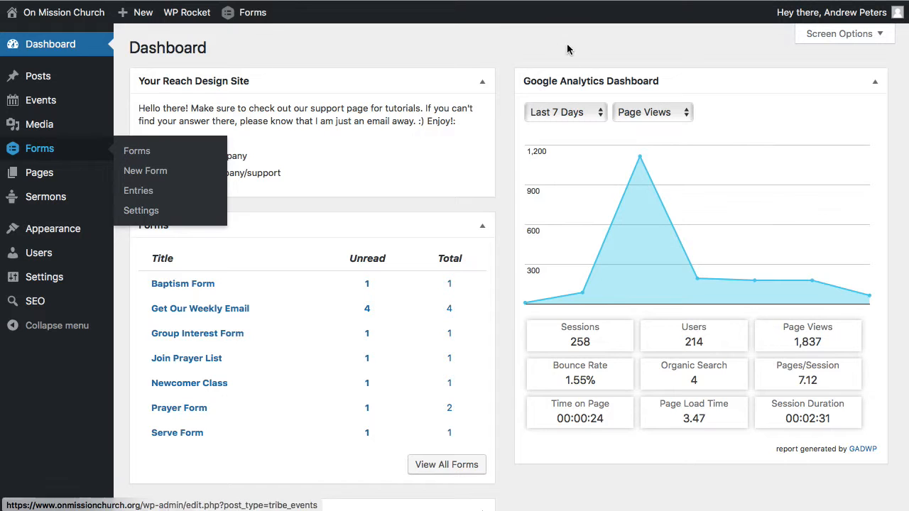
{"action": "scroll", "coordinate": [507, 235], "scroll_direction": "down", "scroll_amount": 3}
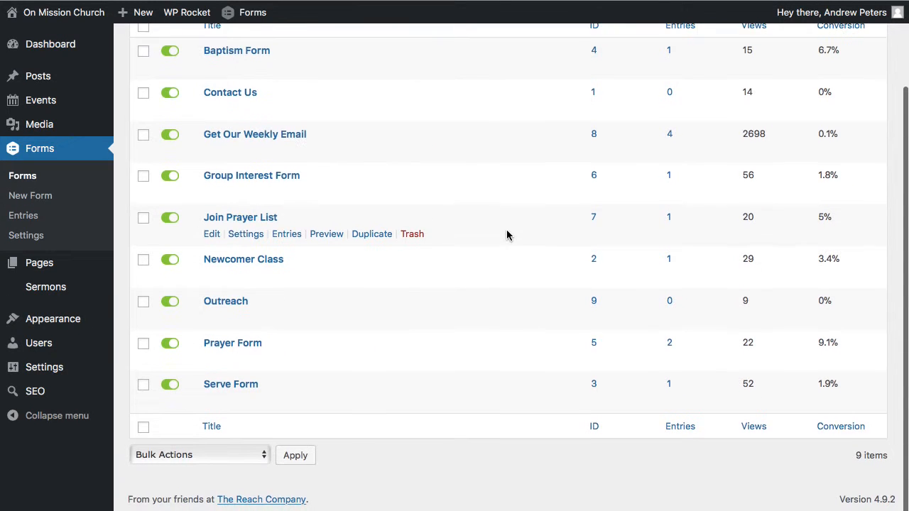
{"action": "scroll", "coordinate": [507, 236], "scroll_direction": "up", "scroll_amount": 3}
{"action": "scroll", "coordinate": [497, 178], "scroll_direction": "down", "scroll_amount": 3}
{"action": "scroll", "coordinate": [498, 179], "scroll_direction": "up", "scroll_amount": 2}
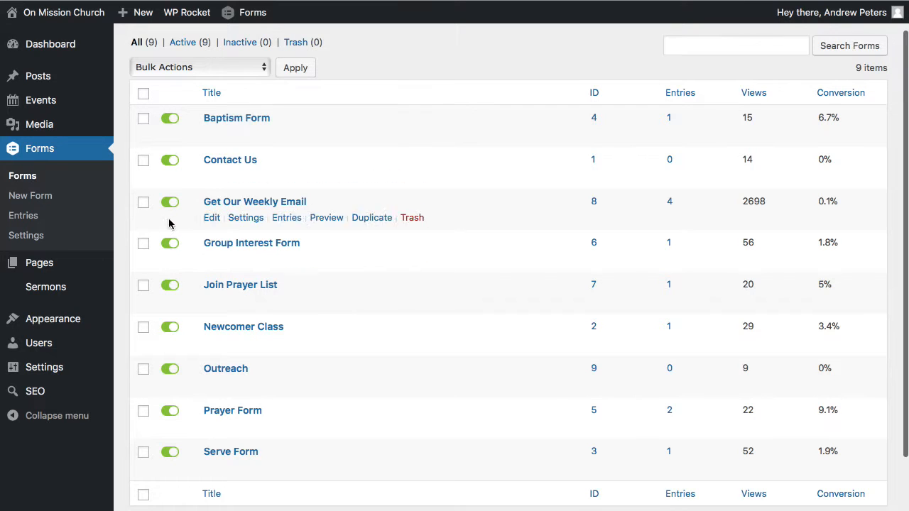
- Deactivate the Baptism Form and activate it again
{"action": "left_click", "coordinate": [169, 119]}
{"action": "left_click", "coordinate": [167, 120]}
- Look through the list of forms with their IDs, entries, views and conversion rates
{"action": "scroll", "coordinate": [475, 116], "scroll_direction": "down", "scroll_amount": 2}
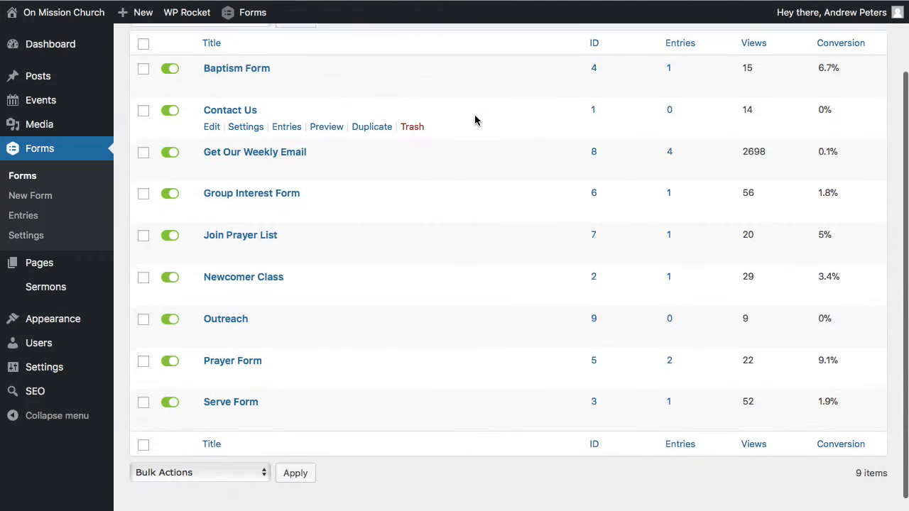
{"action": "scroll", "coordinate": [475, 120], "scroll_direction": "up", "scroll_amount": 3}
{"action": "scroll", "coordinate": [475, 119], "scroll_direction": "down", "scroll_amount": 3}
{"action": "scroll", "coordinate": [475, 119], "scroll_direction": "up", "scroll_amount": 1}
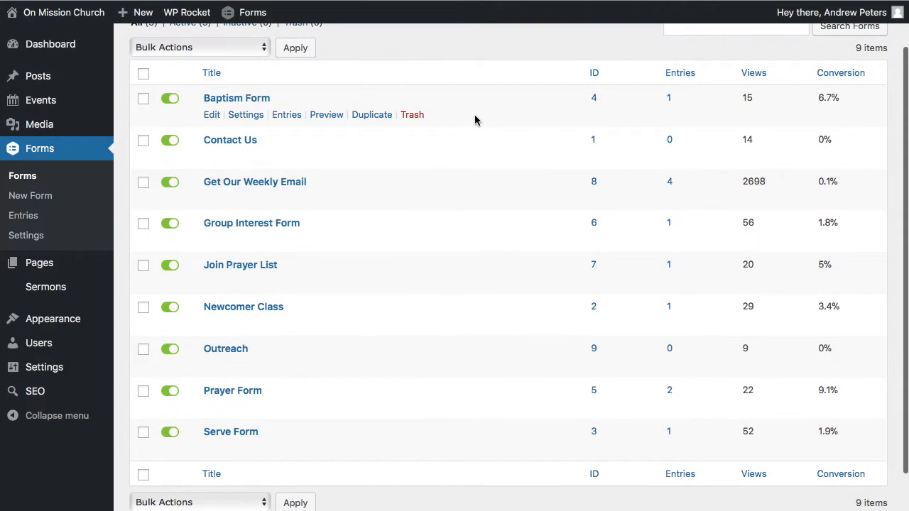
{"action": "scroll", "coordinate": [475, 117], "scroll_direction": "up", "scroll_amount": 2}
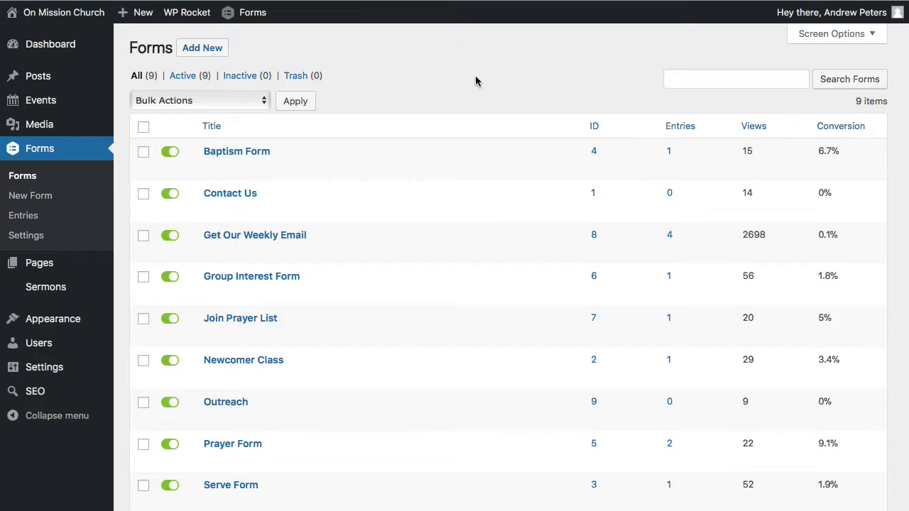
{"action": "scroll", "coordinate": [475, 81], "scroll_direction": "down", "scroll_amount": 2}
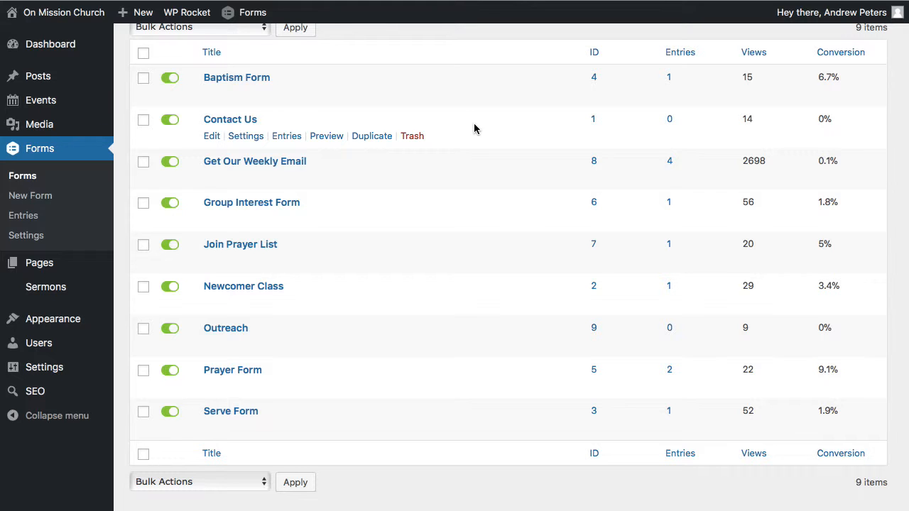
{"action": "scroll", "coordinate": [431, 113], "scroll_direction": "up", "scroll_amount": 2}
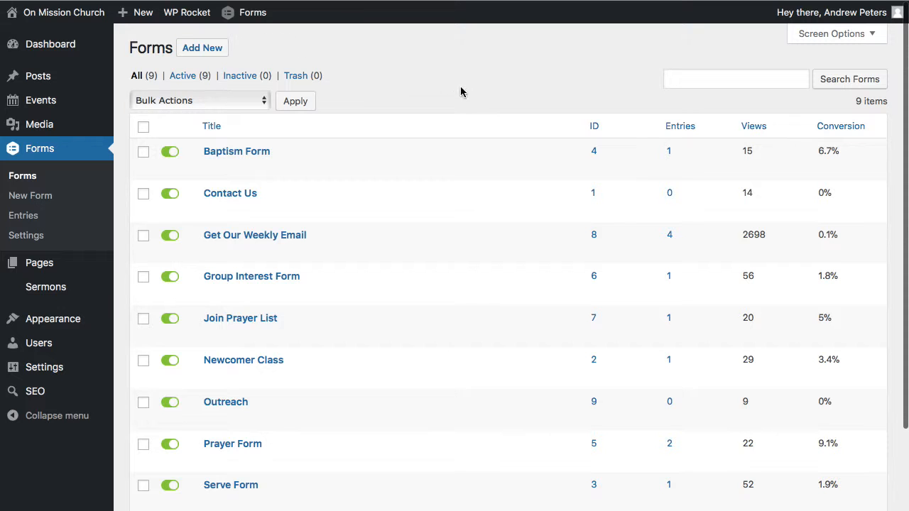
- Duplicate the Contact Us form and open the copy for editing
{"action": "scroll", "coordinate": [431, 239], "scroll_direction": "down", "scroll_amount": 2}
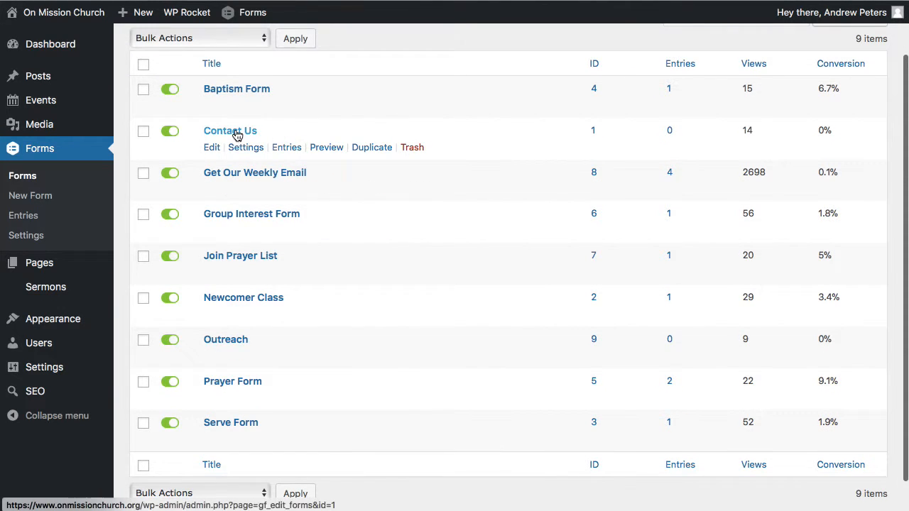
{"action": "left_click", "coordinate": [371, 152]}
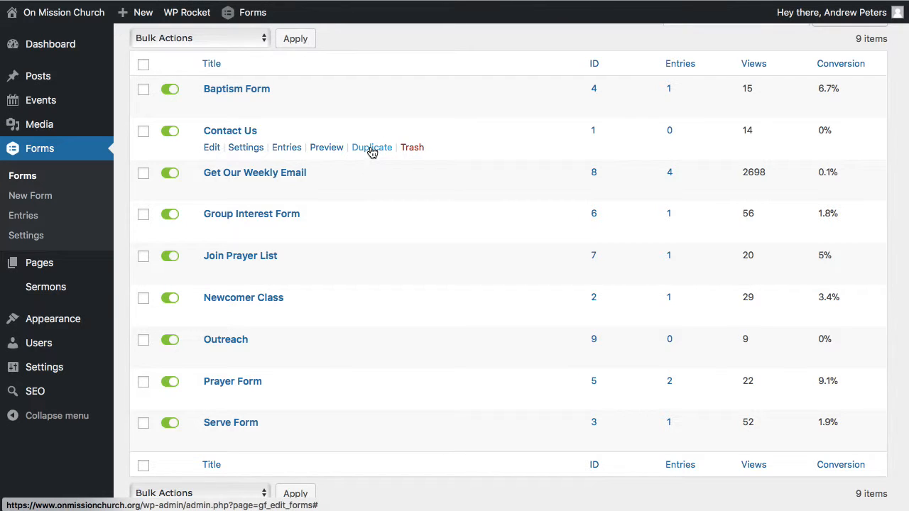
{"action": "scroll", "coordinate": [326, 249], "scroll_direction": "down", "scroll_amount": 1}
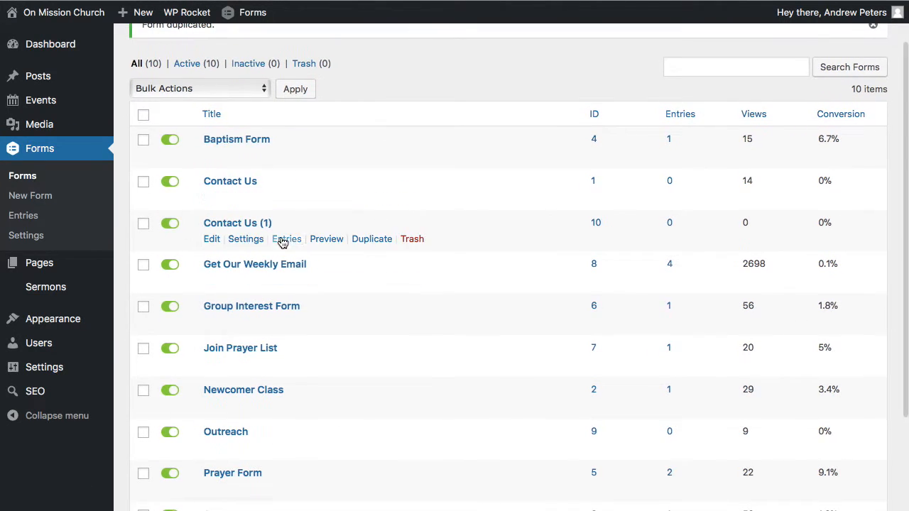
{"action": "left_click", "coordinate": [212, 239]}
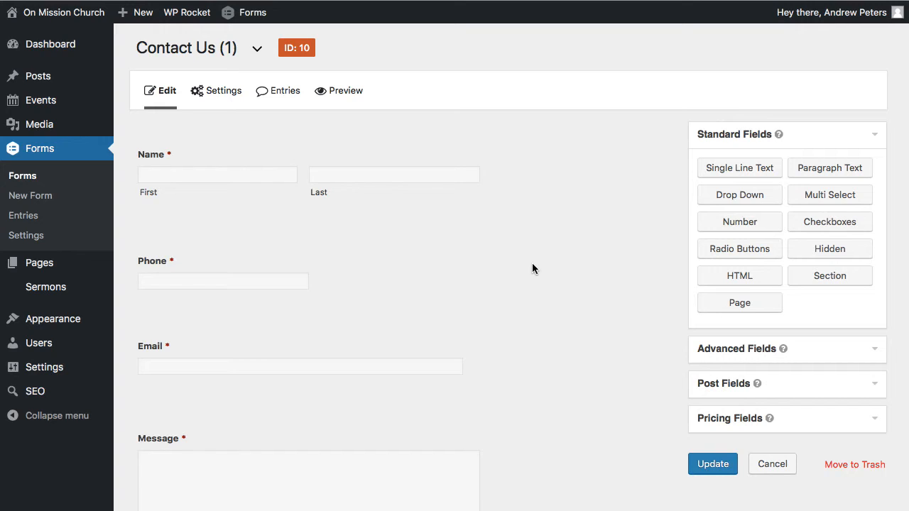
- Examine the copied form's existing fields and the Advanced, Post and Pricing field groups that are available
{"action": "scroll", "coordinate": [532, 265], "scroll_direction": "down", "scroll_amount": 3}
{"action": "scroll", "coordinate": [530, 259], "scroll_direction": "up", "scroll_amount": 3}
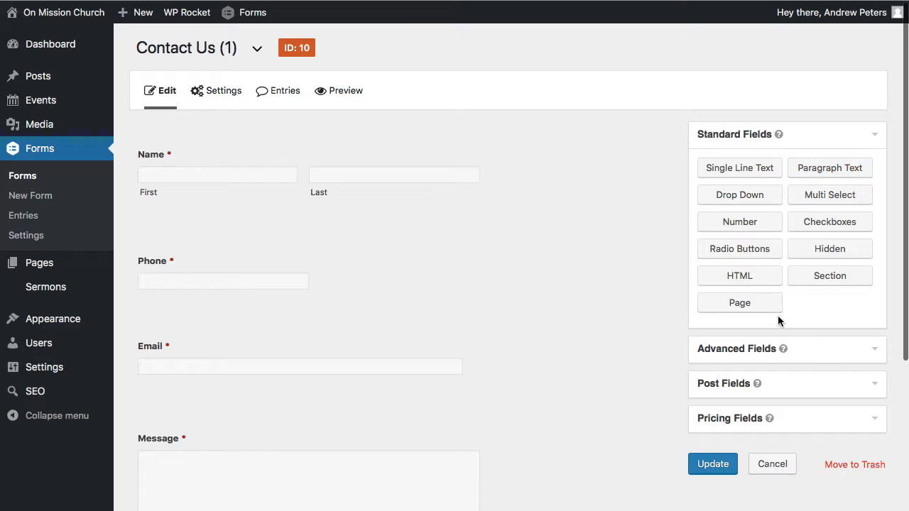
{"action": "left_click", "coordinate": [807, 344]}
{"action": "left_click", "coordinate": [828, 348]}
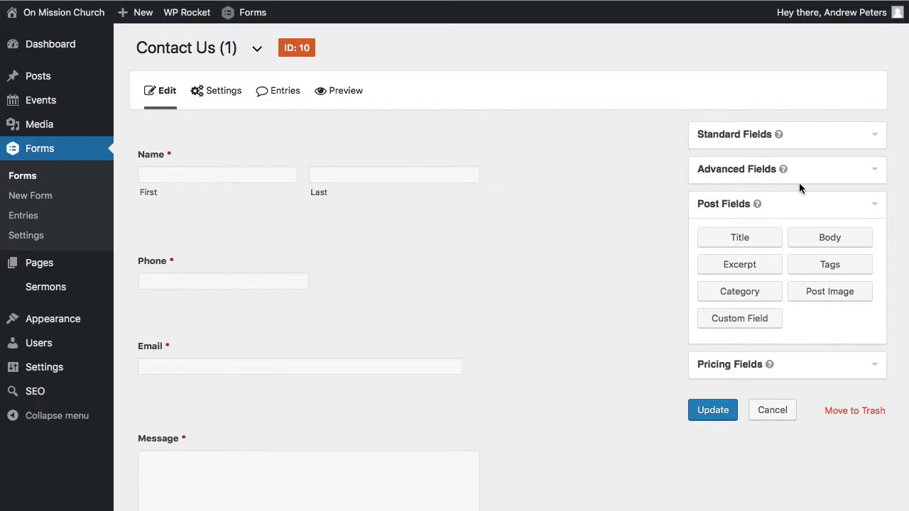
{"action": "left_click", "coordinate": [821, 205]}
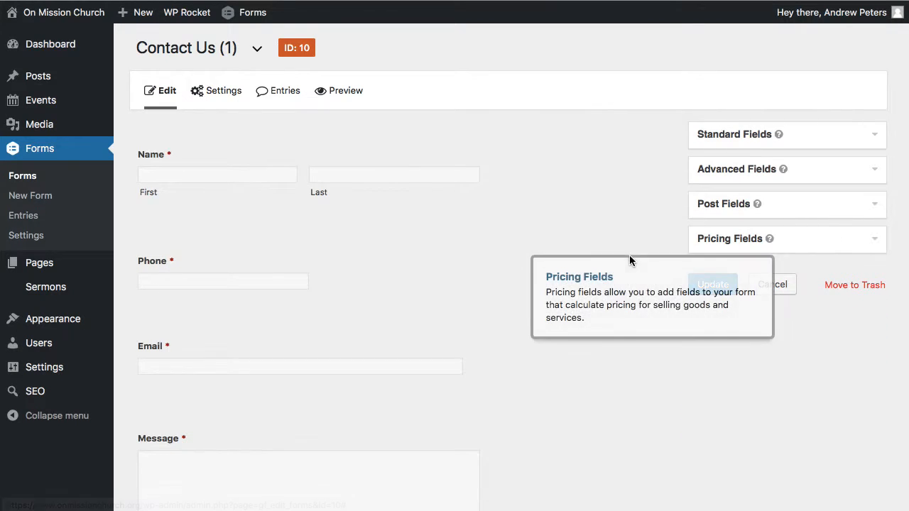
{"action": "scroll", "coordinate": [629, 256], "scroll_direction": "down", "scroll_amount": 3}
{"action": "scroll", "coordinate": [599, 310], "scroll_direction": "down", "scroll_amount": 1}
{"action": "scroll", "coordinate": [599, 310], "scroll_direction": "up", "scroll_amount": 5}
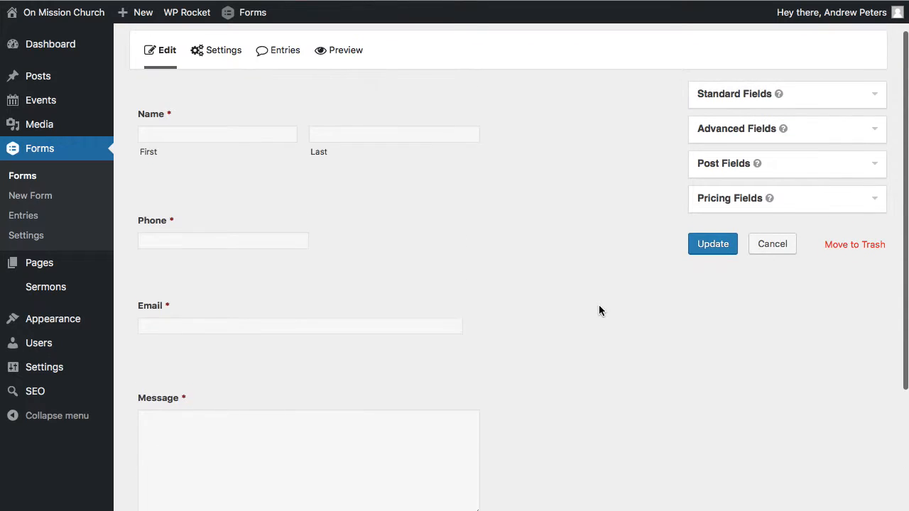
{"action": "scroll", "coordinate": [599, 311], "scroll_direction": "down", "scroll_amount": 3}
{"action": "scroll", "coordinate": [599, 310], "scroll_direction": "up", "scroll_amount": 2}
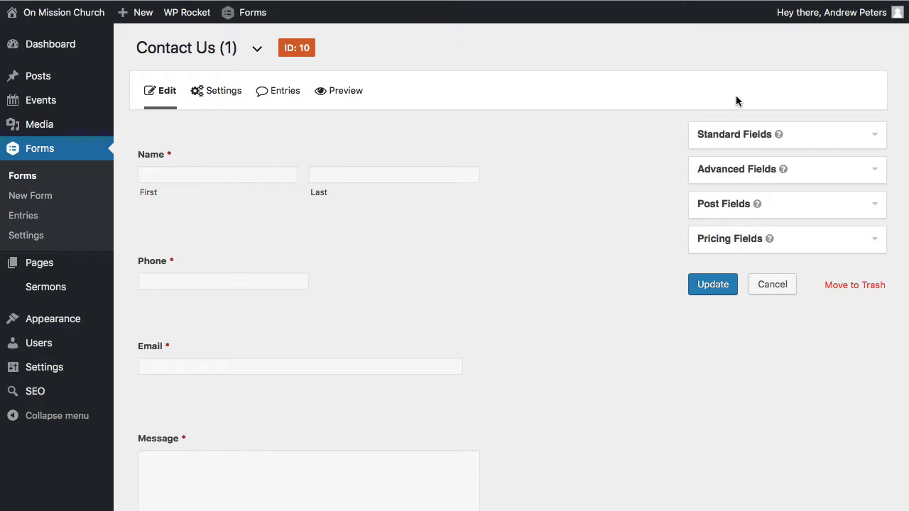
- Add a Checkboxes field from the standard fields between the form's Email and Message fields
{"action": "mouse_move", "coordinate": [442, 152]}
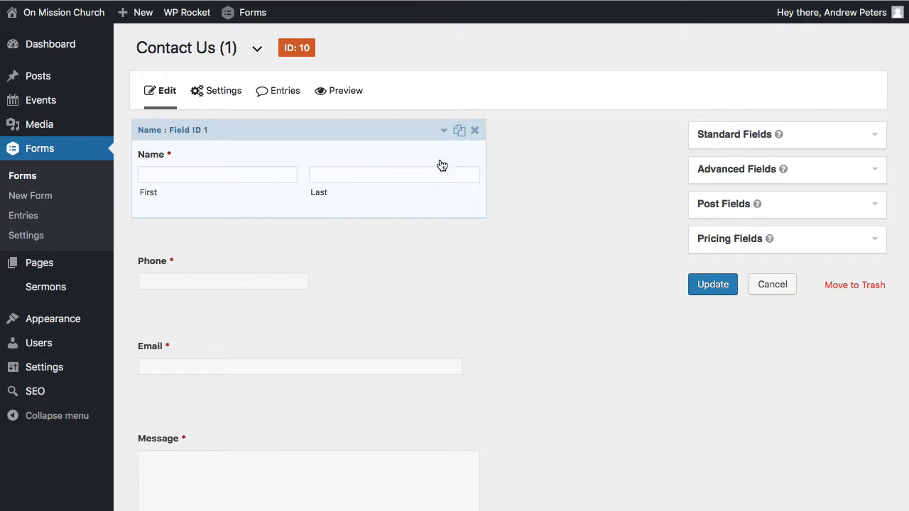
{"action": "scroll", "coordinate": [430, 278], "scroll_direction": "down", "scroll_amount": 2}
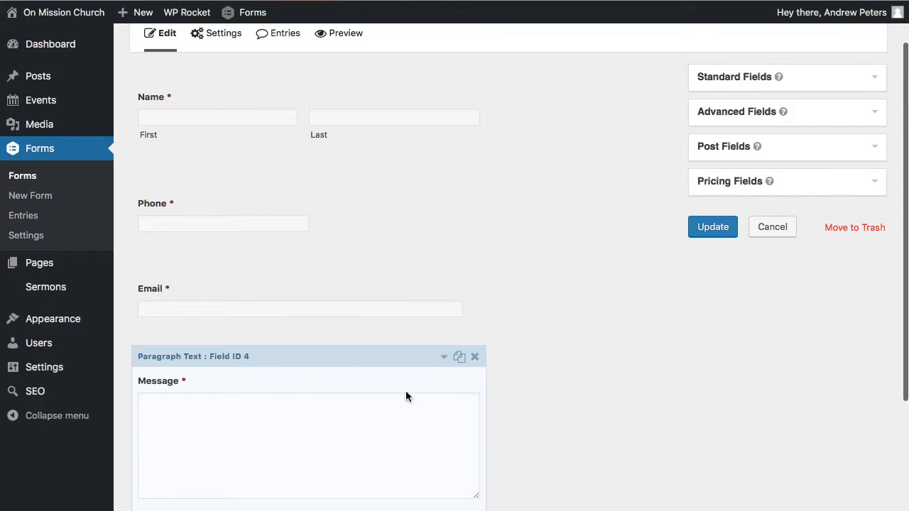
{"action": "left_click", "coordinate": [861, 85]}
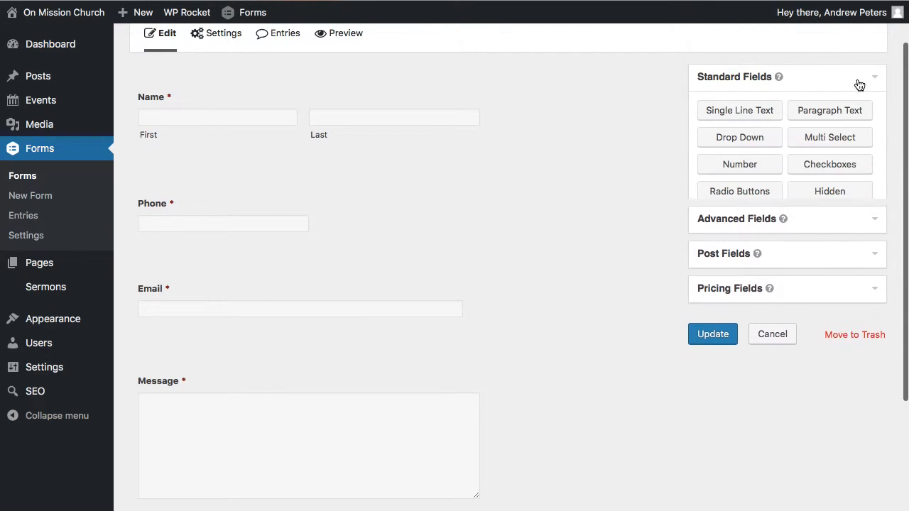
{"action": "left_click_drag", "start_coordinate": [823, 164], "coordinate": [229, 365]}
- Open the new checkboxes field's settings and set its label to "Whats Your Favorite Ice Cream"
{"action": "scroll", "coordinate": [367, 375], "scroll_direction": "down", "scroll_amount": 1}
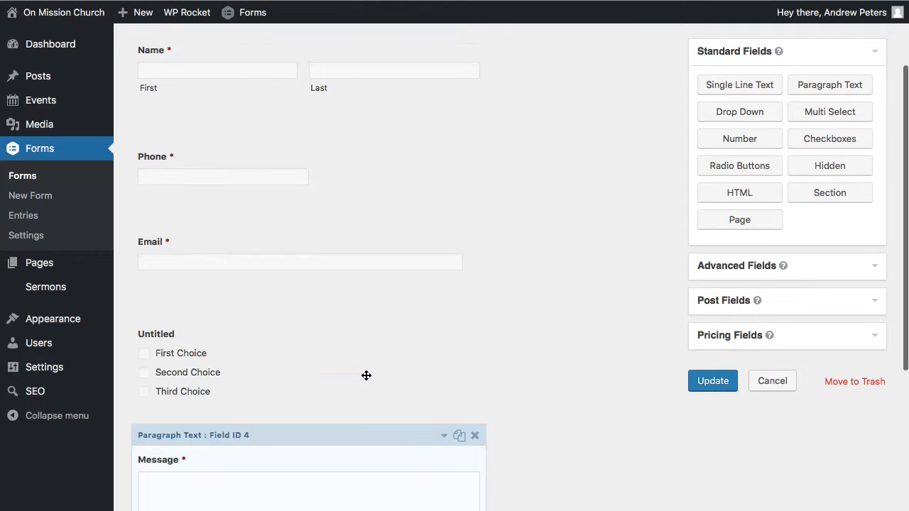
{"action": "left_click", "coordinate": [444, 290]}
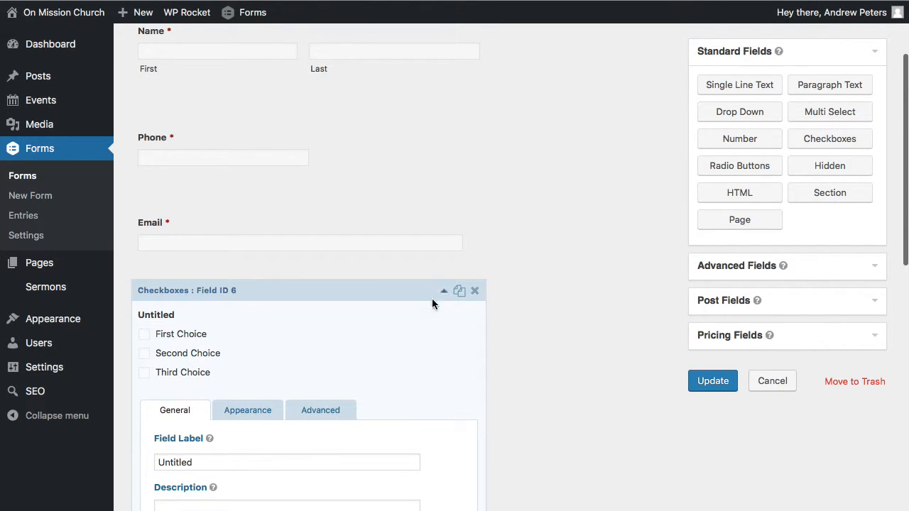
{"action": "left_click", "coordinate": [235, 466]}
{"action": "scroll", "coordinate": [235, 454], "scroll_direction": "down", "scroll_amount": 3}
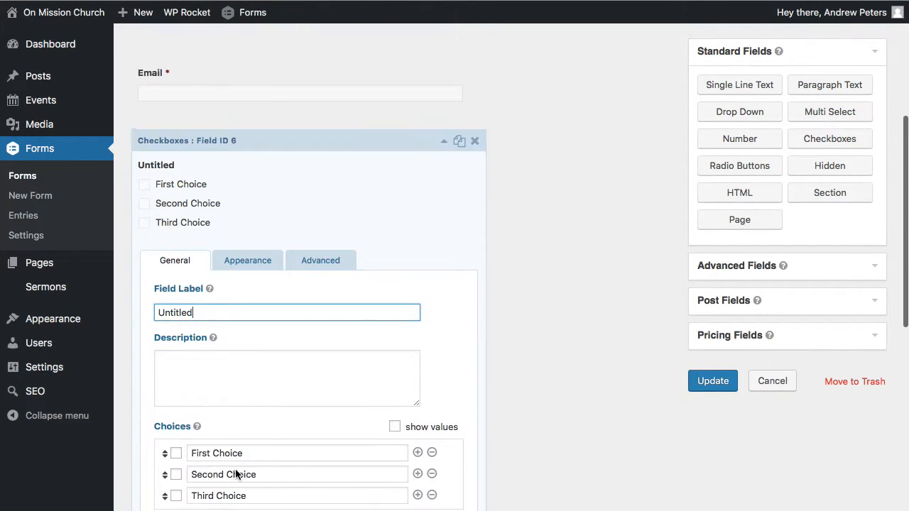
{"action": "double_click", "coordinate": [220, 297]}
{"action": "type", "text": "Whats "}
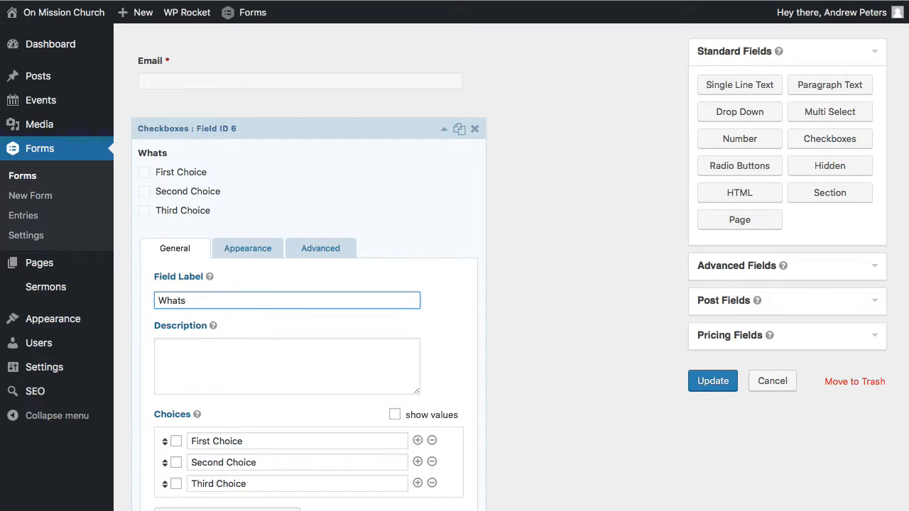
{"action": "type", "text": "Your Favorite IceCrea"}
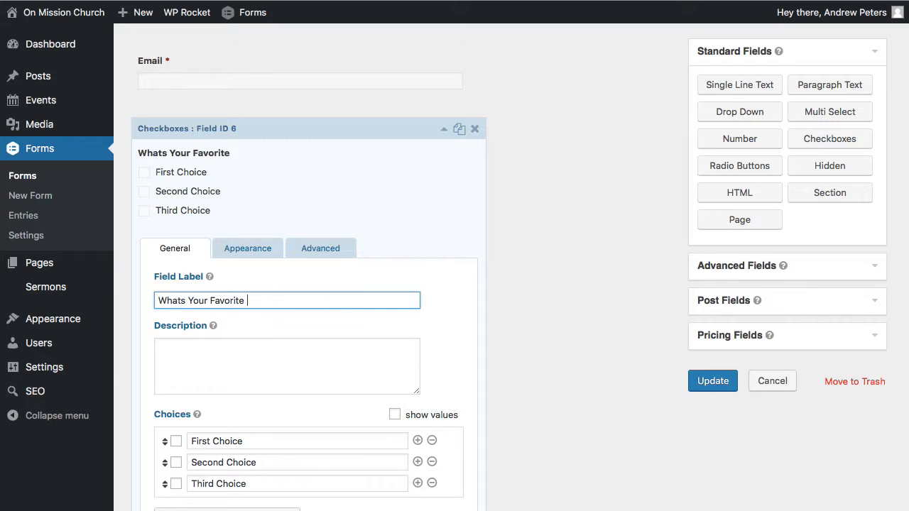
{"action": "key", "text": "BackSpace"}
{"action": "key", "text": "BackSpace"}
{"action": "key", "text": "BackSpace"}
{"action": "key", "text": "BackSpace"}
{"action": "type", "text": "Cream"}
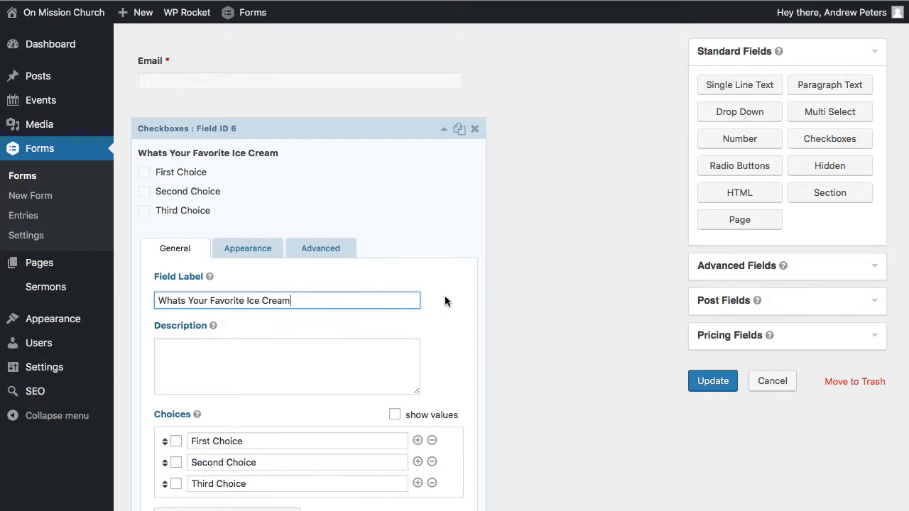
- Set the three choices of the ice cream field to "Vanilla", "Chocolate" and "Cookies & Cream"
{"action": "scroll", "coordinate": [444, 295], "scroll_direction": "down", "scroll_amount": 4}
{"action": "left_click", "coordinate": [256, 293]}
{"action": "triple_click", "coordinate": [255, 292]}
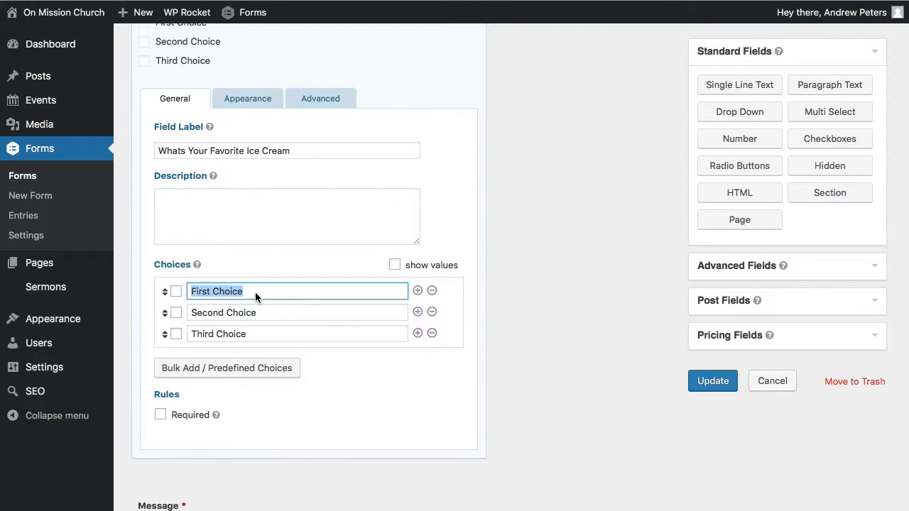
{"action": "type", "text": "Vanilla"}
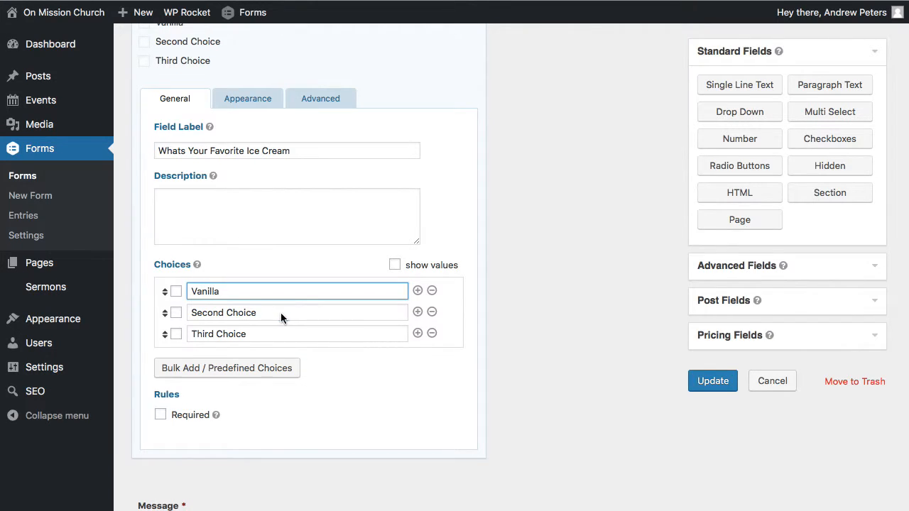
{"action": "triple_click", "coordinate": [281, 313]}
{"action": "type", "text": "Chocola"}
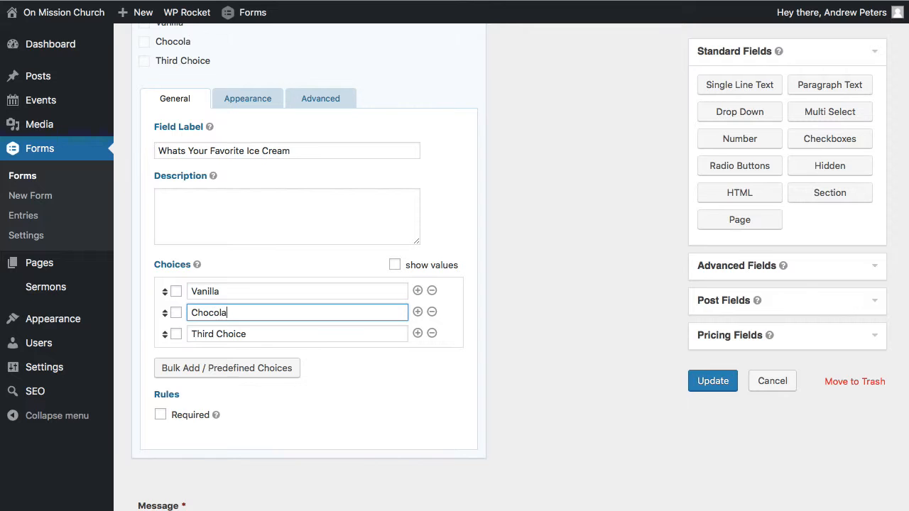
{"action": "type", "text": "te"}
{"action": "triple_click", "coordinate": [290, 335]}
{"action": "type", "text": "C"}
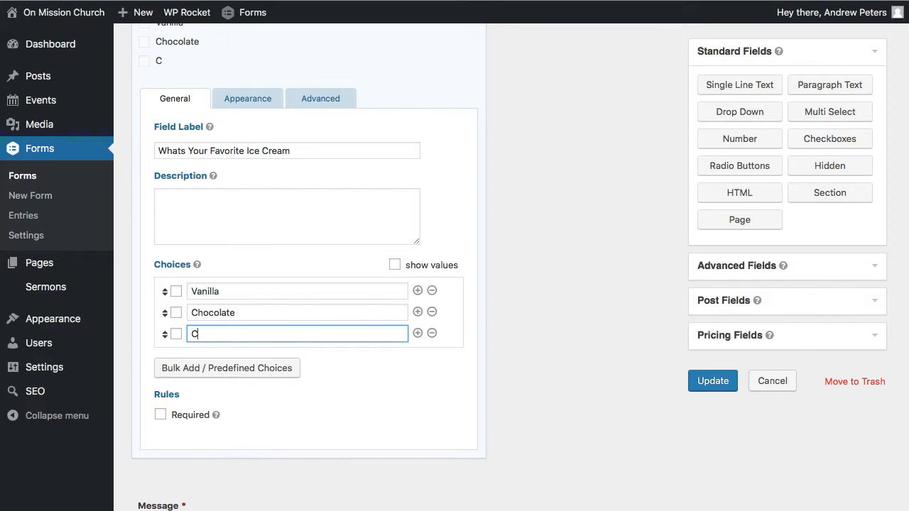
{"action": "type", "text": "ookies & Cream"}
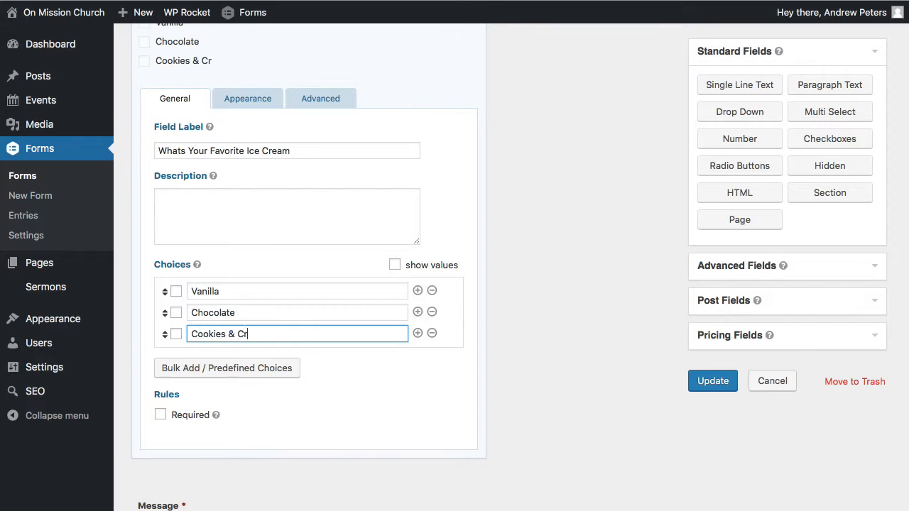
{"action": "left_click", "coordinate": [452, 386]}
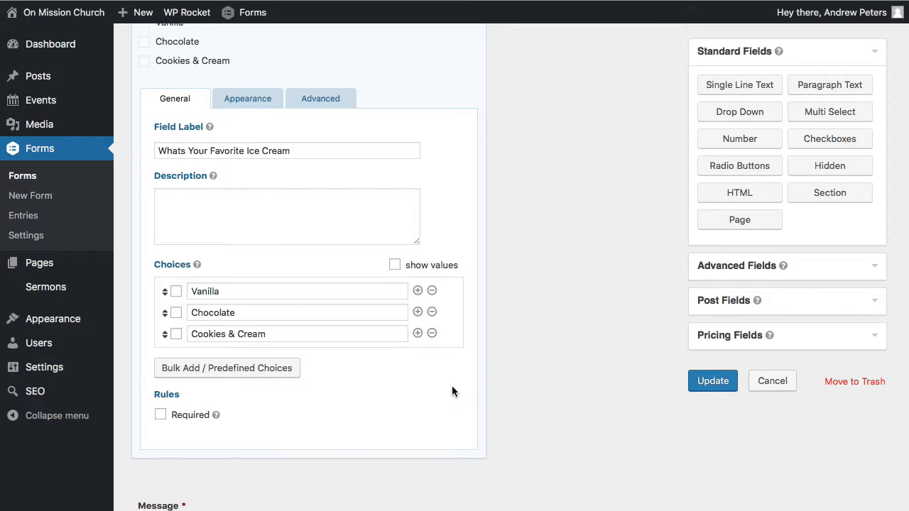
- Make the ice cream checkboxes field required
{"action": "scroll", "coordinate": [451, 386], "scroll_direction": "down", "scroll_amount": 1}
{"action": "scroll", "coordinate": [452, 385], "scroll_direction": "up", "scroll_amount": 1}
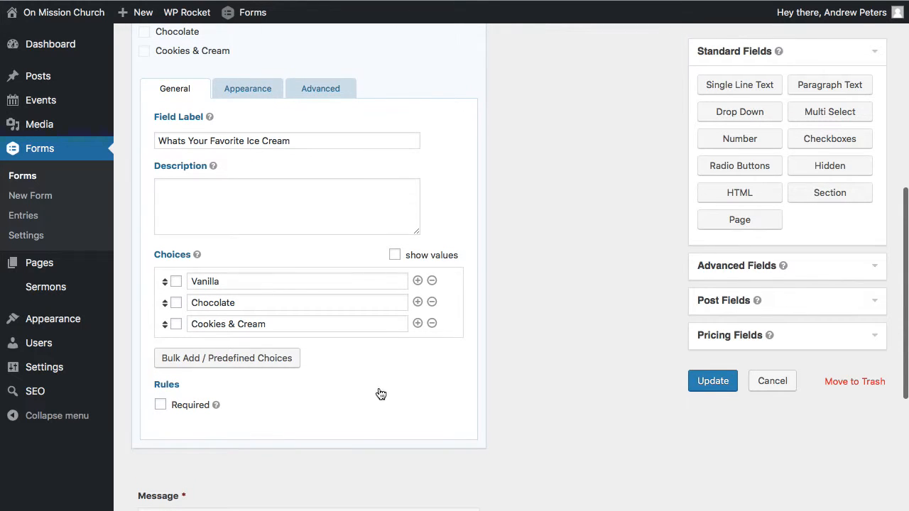
{"action": "left_click", "coordinate": [160, 406]}
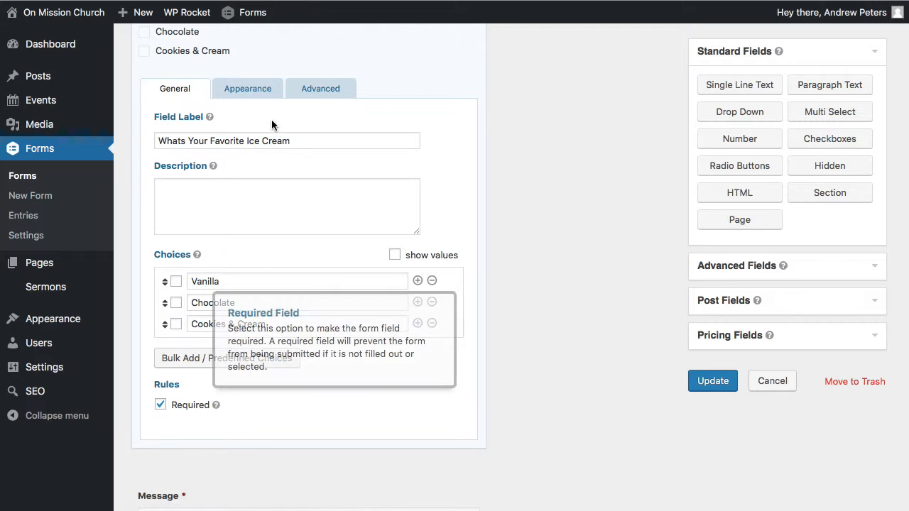
- Review the appearance and advanced settings of the ice cream checkboxes field
{"action": "scroll", "coordinate": [271, 120], "scroll_direction": "up", "scroll_amount": 2}
{"action": "left_click", "coordinate": [245, 149]}
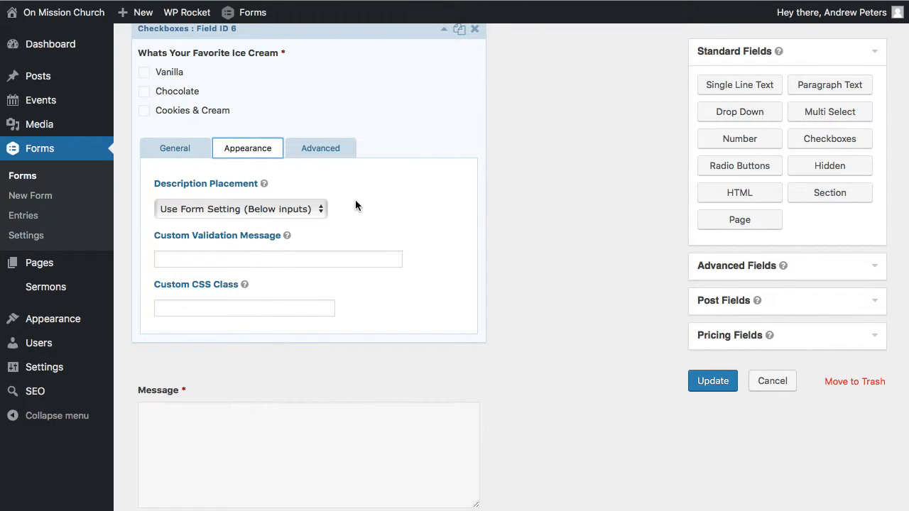
{"action": "left_click", "coordinate": [324, 150]}
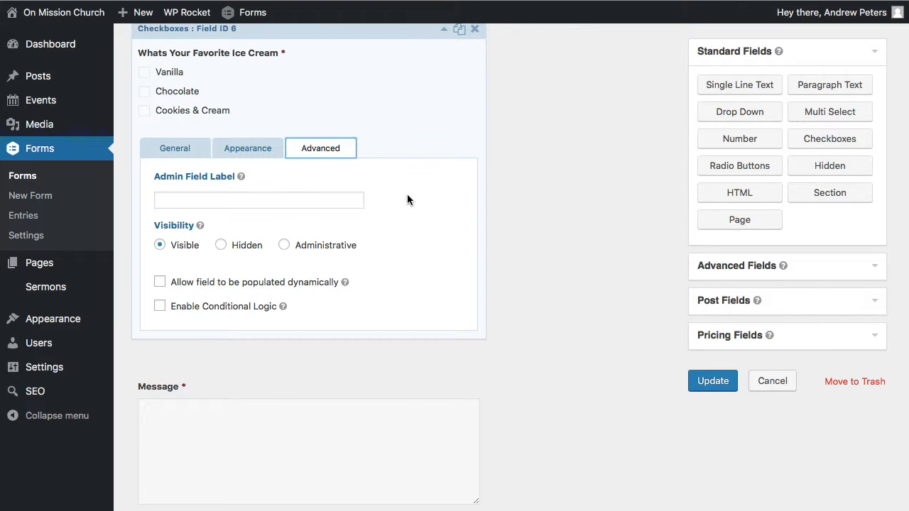
- Collapse the ice cream checkboxes field's settings and save the form
{"action": "scroll", "coordinate": [407, 200], "scroll_direction": "down", "scroll_amount": 1}
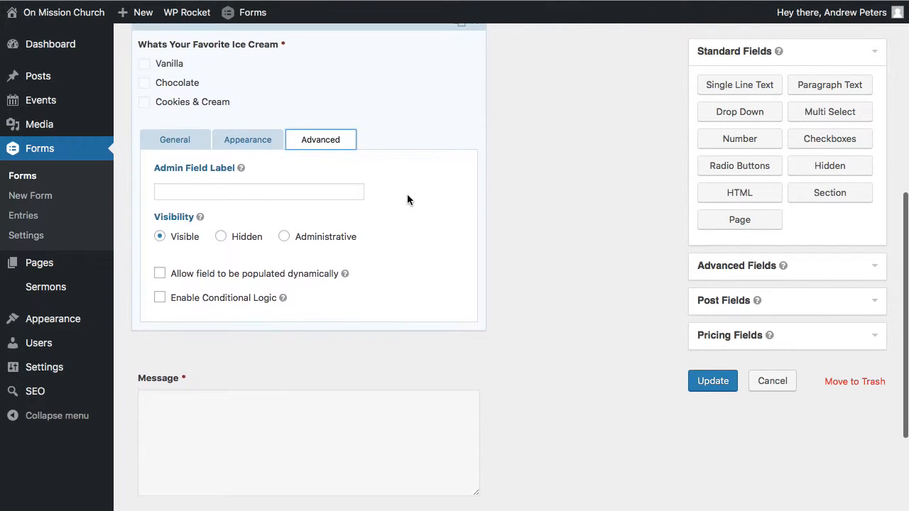
{"action": "scroll", "coordinate": [407, 194], "scroll_direction": "up", "scroll_amount": 2}
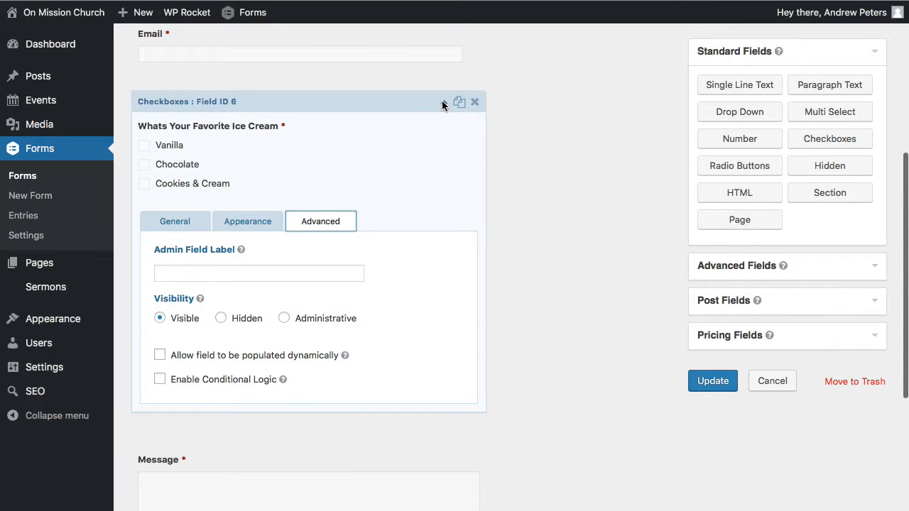
{"action": "left_click", "coordinate": [444, 105]}
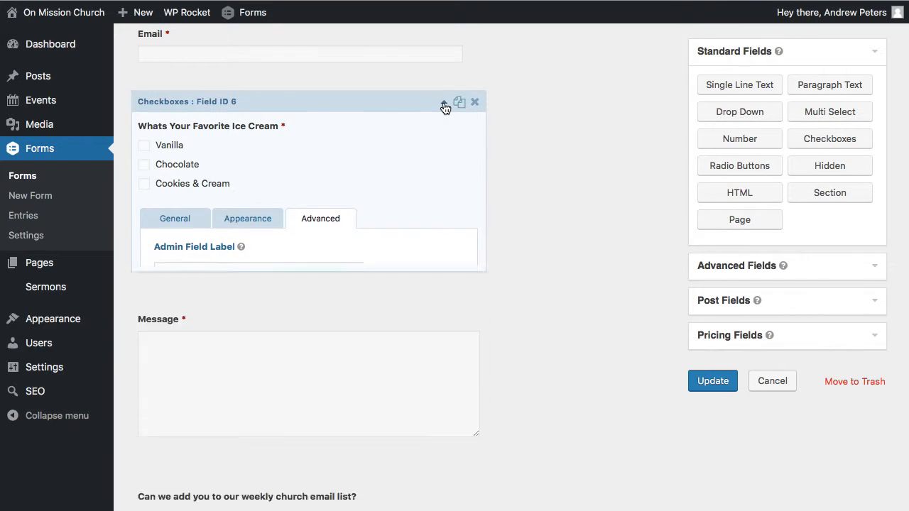
{"action": "scroll", "coordinate": [567, 203], "scroll_direction": "down", "scroll_amount": 1}
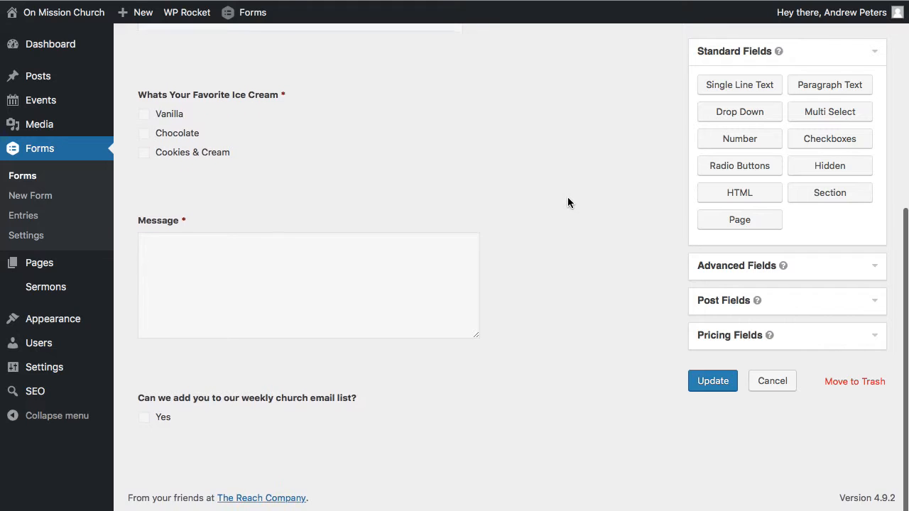
{"action": "left_click", "coordinate": [713, 382]}
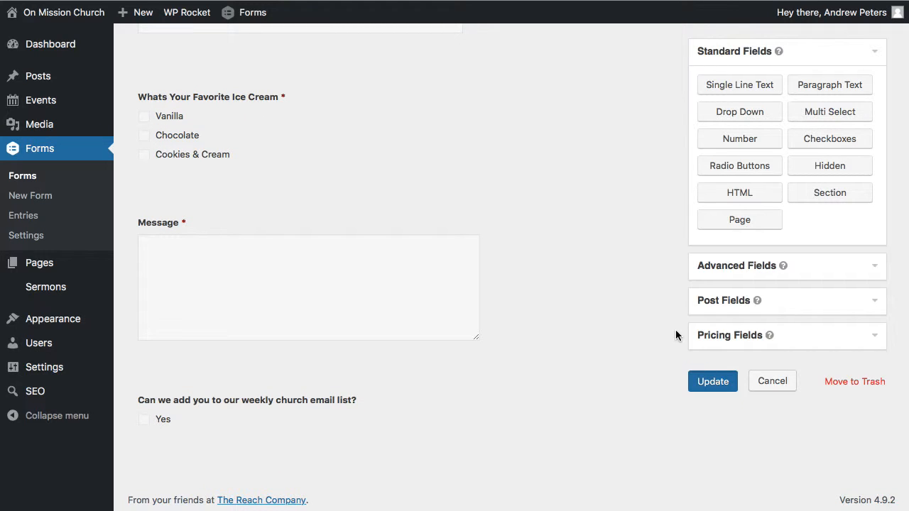
- Delete the weekly church email list checkboxes field, including its entry data, and save the form
{"action": "scroll", "coordinate": [570, 348], "scroll_direction": "down", "scroll_amount": 5}
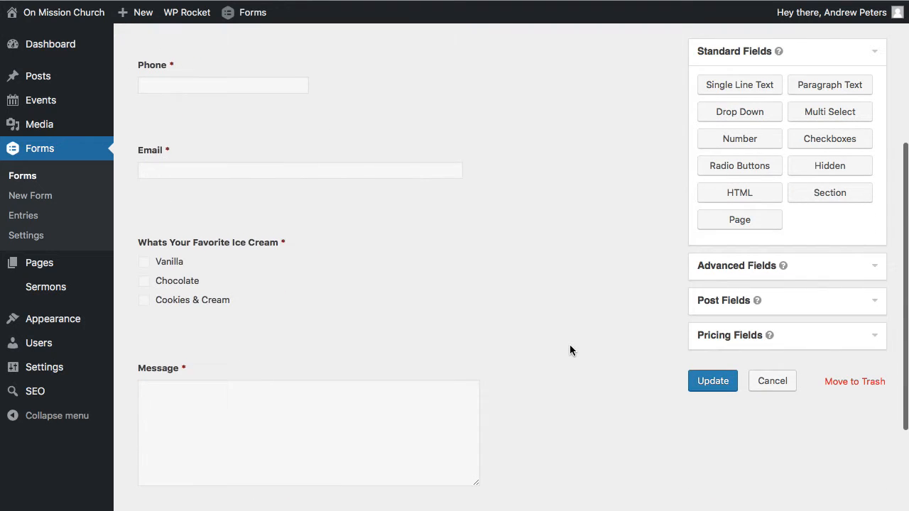
{"action": "mouse_move", "coordinate": [448, 398]}
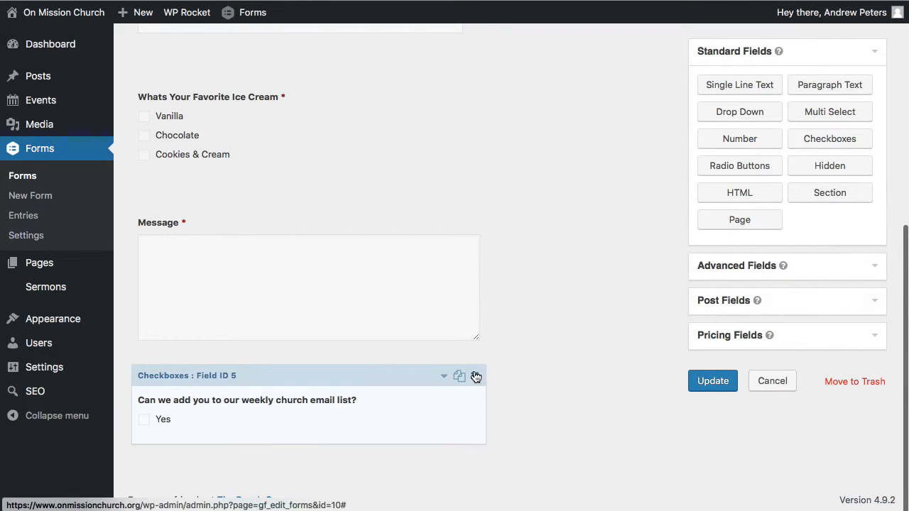
{"action": "left_click", "coordinate": [477, 376]}
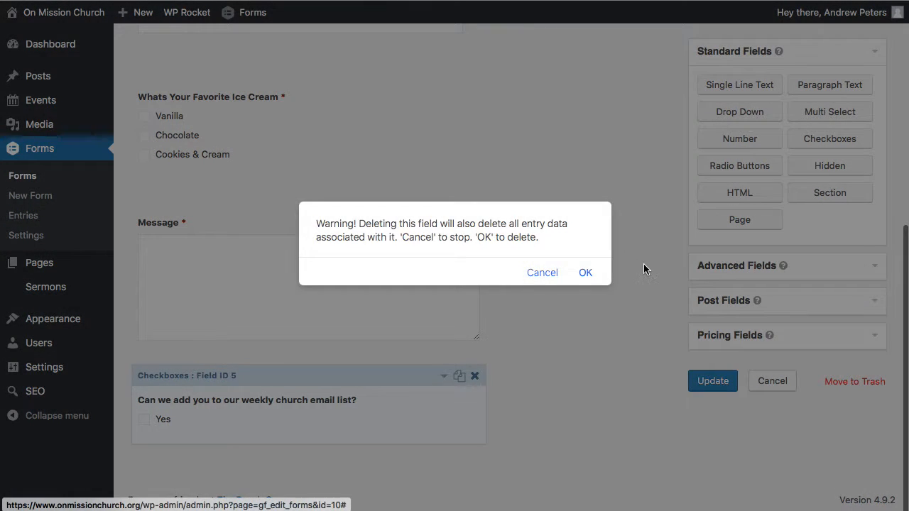
{"action": "left_click", "coordinate": [585, 274]}
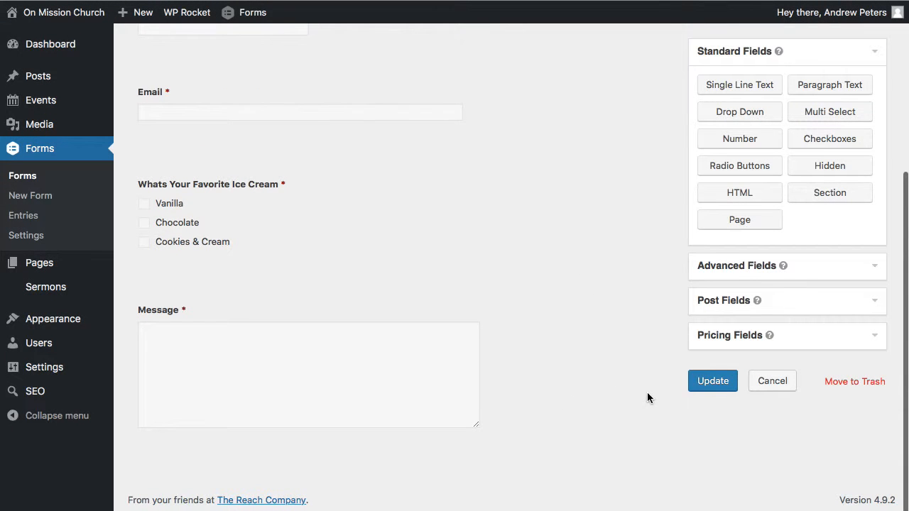
{"action": "left_click", "coordinate": [713, 383]}
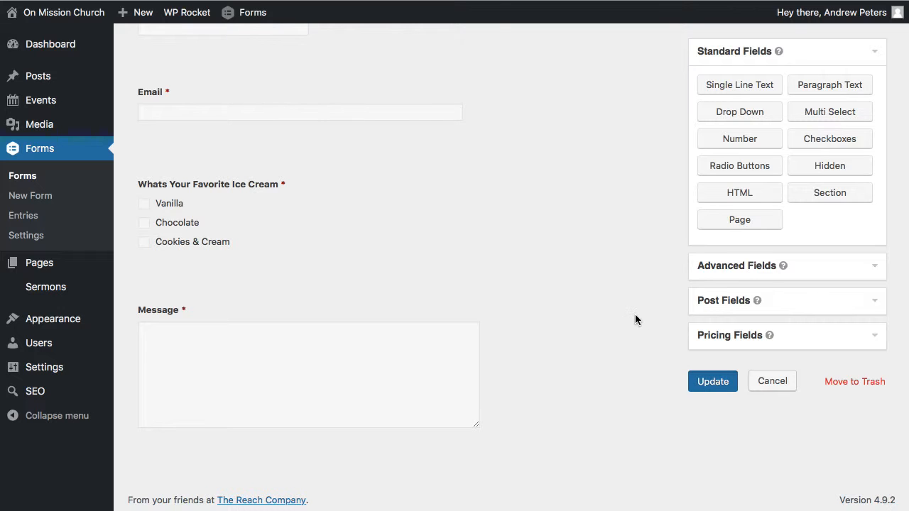
- Open the form's general settings and change the form title to "Test Drive Form"
{"action": "mouse_move", "coordinate": [211, 91]}
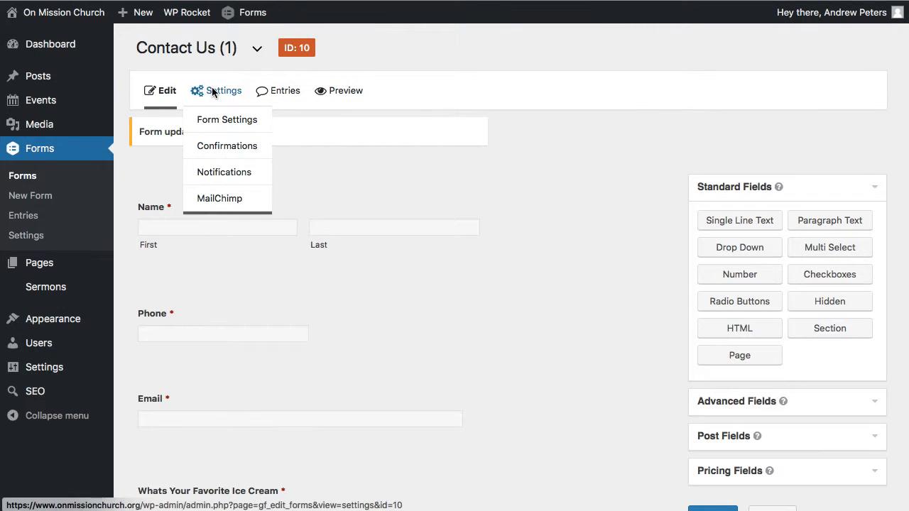
{"action": "left_click", "coordinate": [219, 124]}
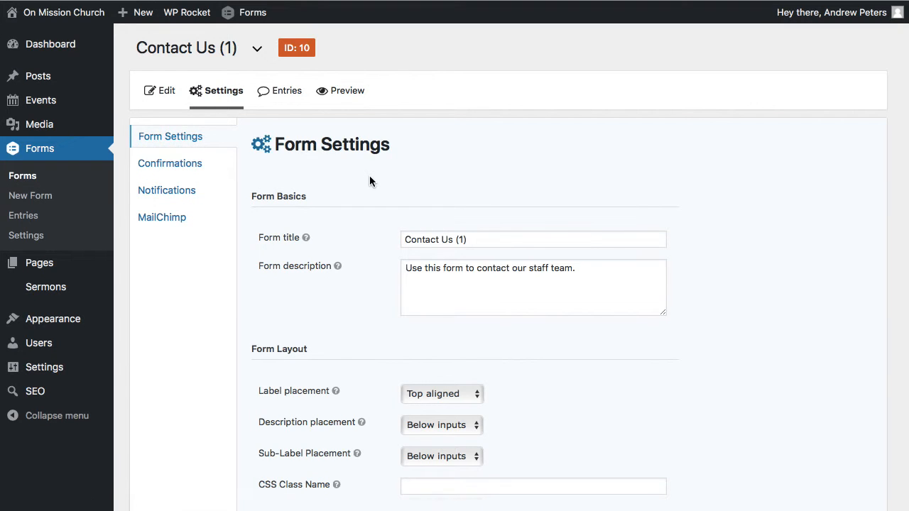
{"action": "triple_click", "coordinate": [481, 240]}
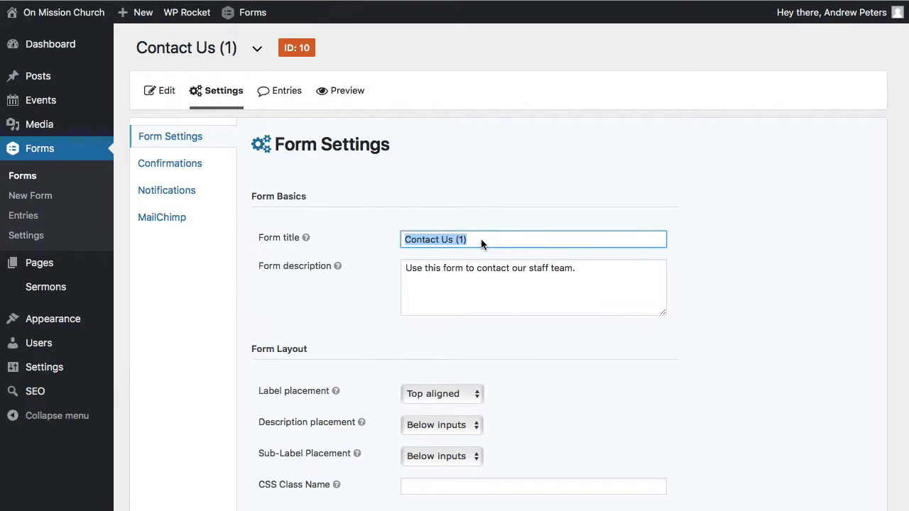
{"action": "type", "text": "Test"}
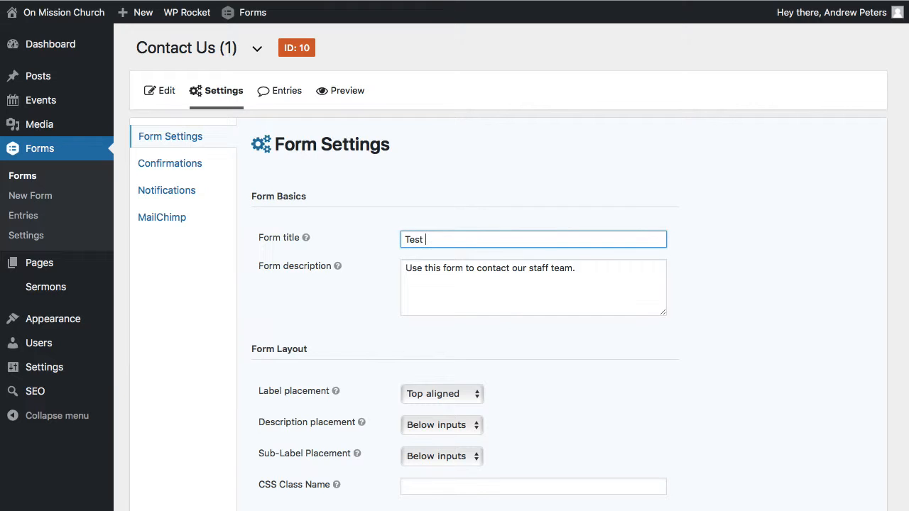
{"action": "type", "text": " Drive Form"}
- Replace the form description with "Use this form to learn how to build forms better."
{"action": "triple_click", "coordinate": [584, 269]}
{"action": "type", "text": "U"}
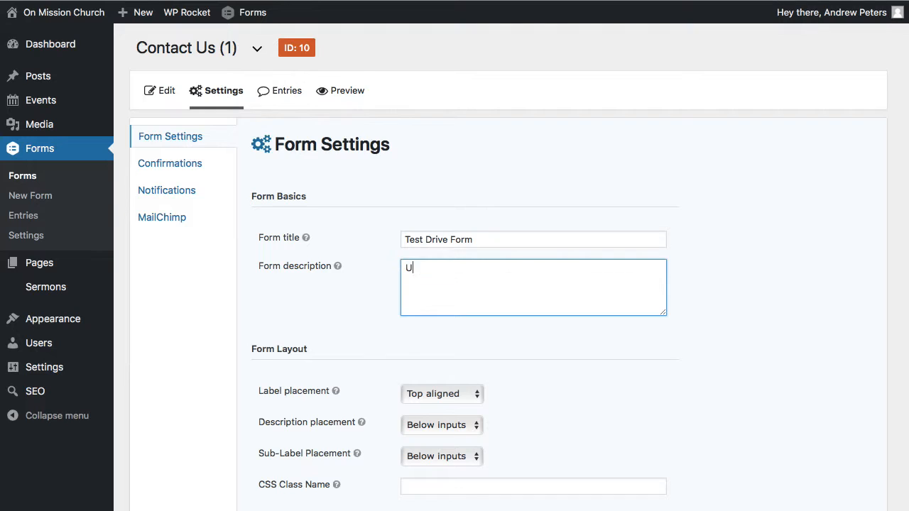
{"action": "type", "text": "se this form to learn how to b"}
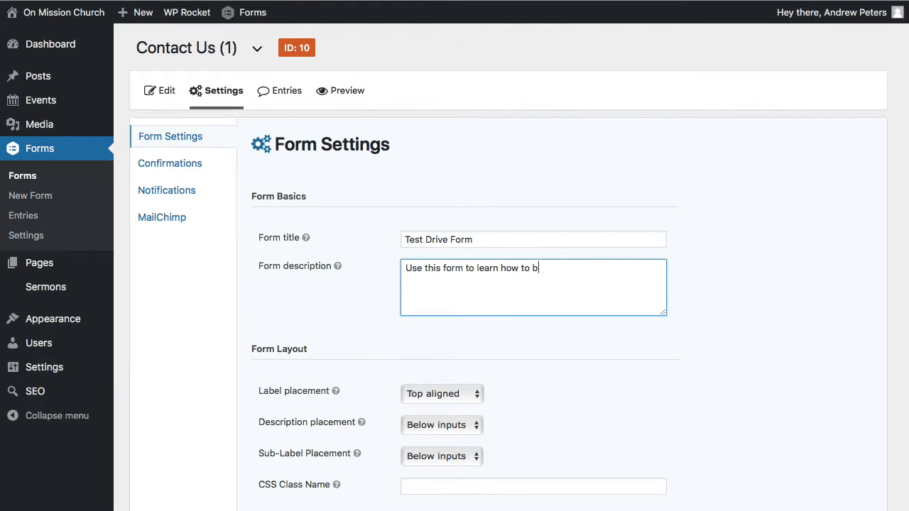
{"action": "type", "text": "uild forms better."}
- Review the layout, button, restriction and other form options, then save the form settings
{"action": "scroll", "coordinate": [706, 338], "scroll_direction": "down", "scroll_amount": 5}
{"action": "scroll", "coordinate": [706, 338], "scroll_direction": "down", "scroll_amount": 3}
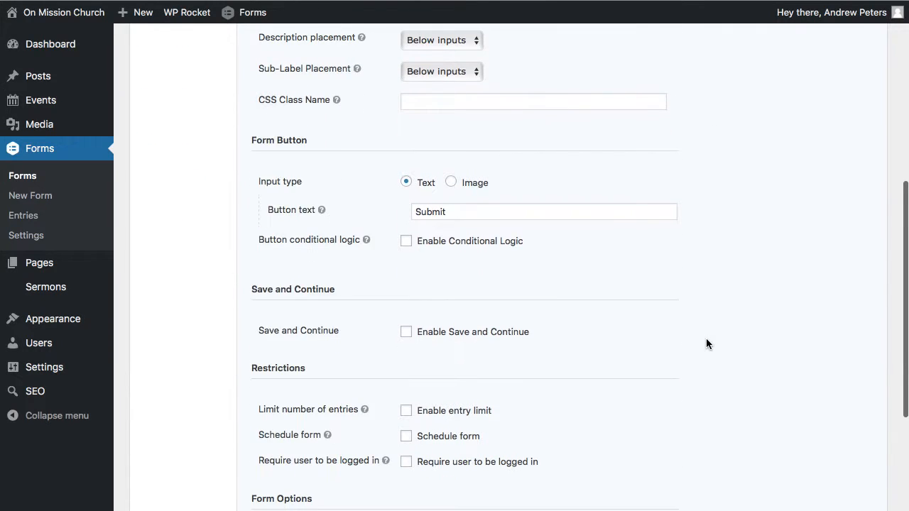
{"action": "scroll", "coordinate": [706, 339], "scroll_direction": "up", "scroll_amount": 3}
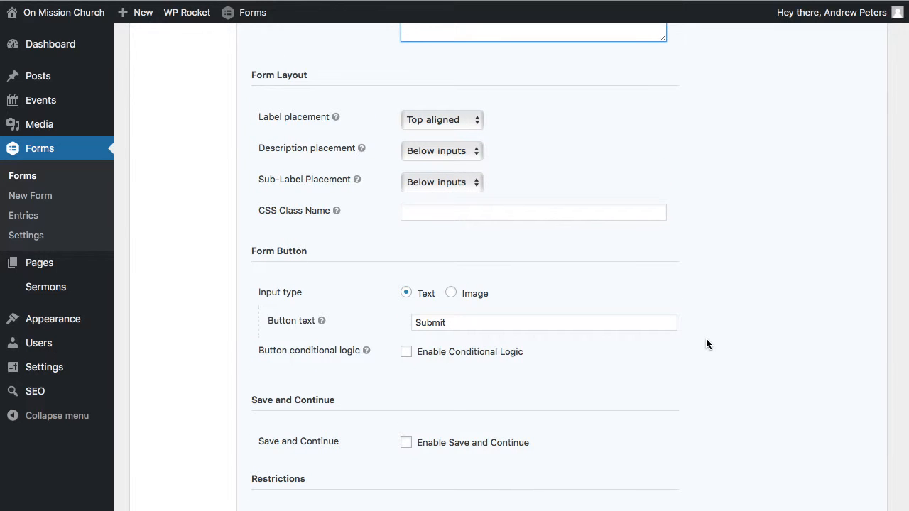
{"action": "scroll", "coordinate": [706, 340], "scroll_direction": "down", "scroll_amount": 3}
{"action": "scroll", "coordinate": [706, 343], "scroll_direction": "down", "scroll_amount": 5}
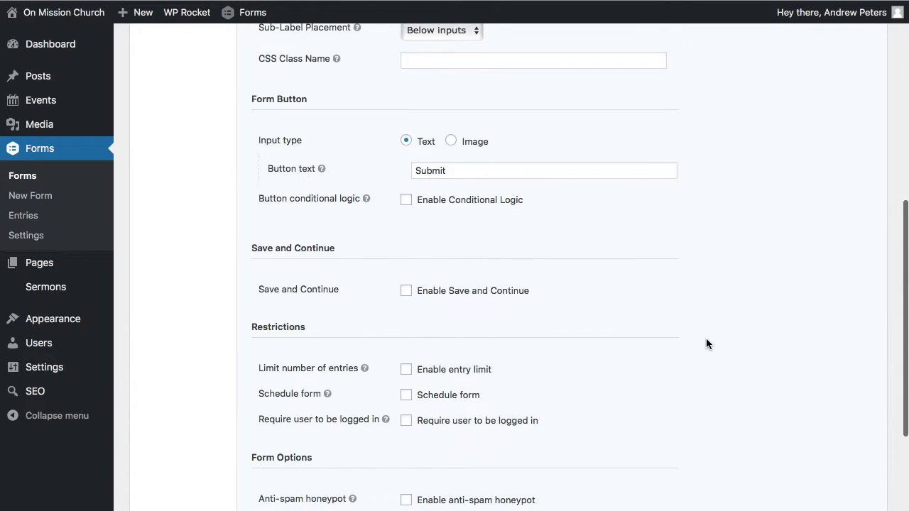
{"action": "scroll", "coordinate": [576, 325], "scroll_direction": "down", "scroll_amount": 3}
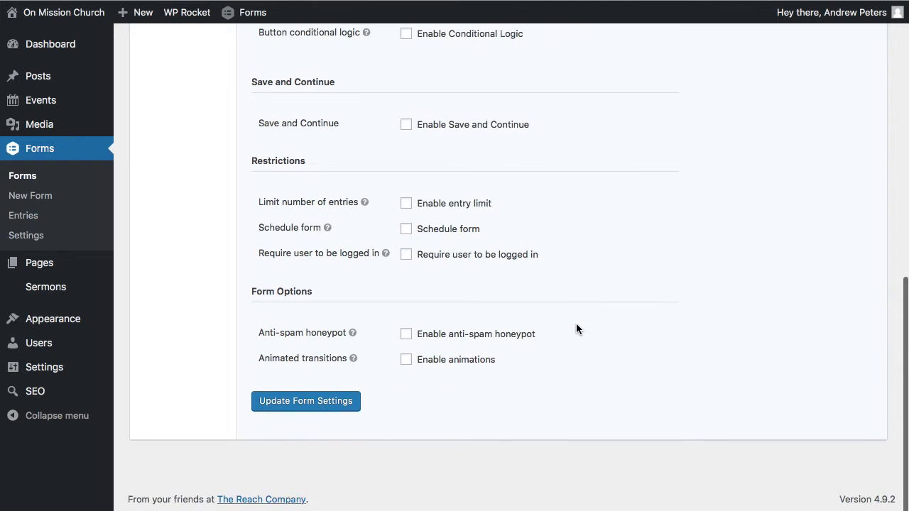
{"action": "left_click", "coordinate": [315, 404]}
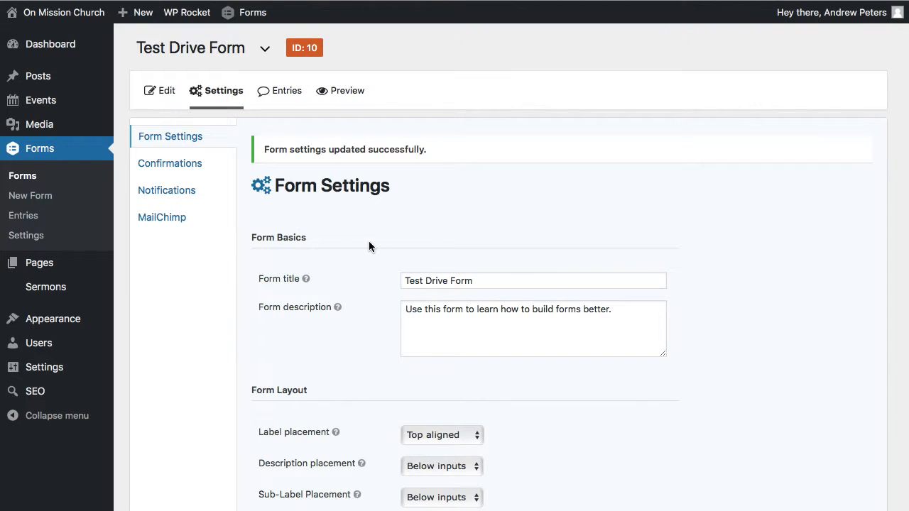
- Open the Default Confirmation for editing and examine the first-name merge tag in its message greeting
{"action": "left_click", "coordinate": [217, 169]}
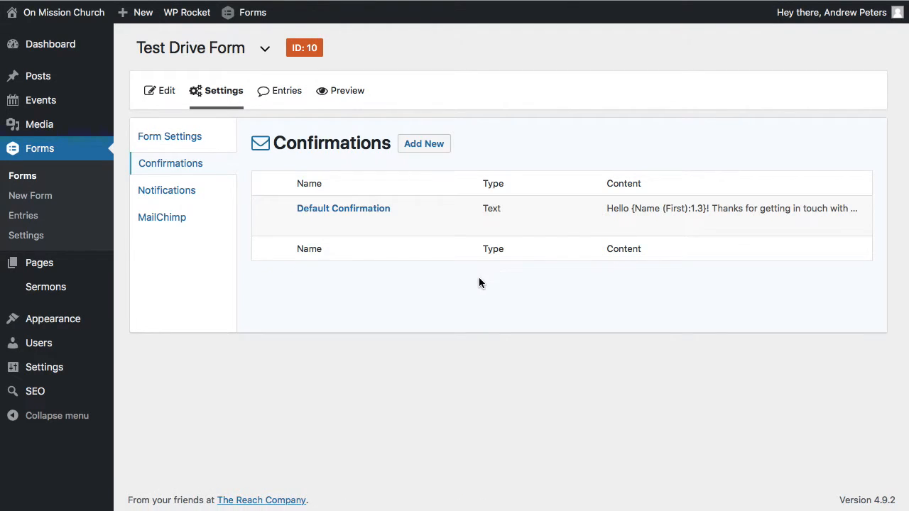
{"action": "mouse_move", "coordinate": [304, 224]}
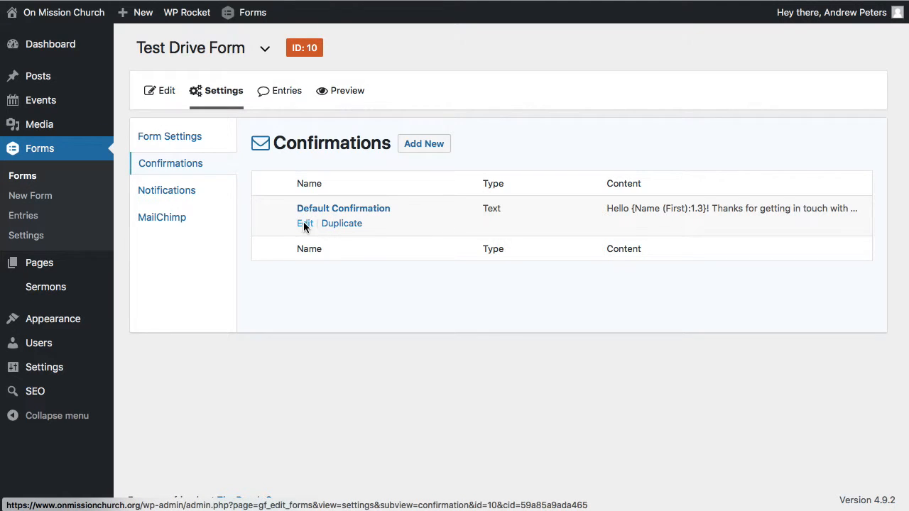
{"action": "left_click", "coordinate": [303, 221]}
{"action": "scroll", "coordinate": [582, 297], "scroll_direction": "down", "scroll_amount": 1}
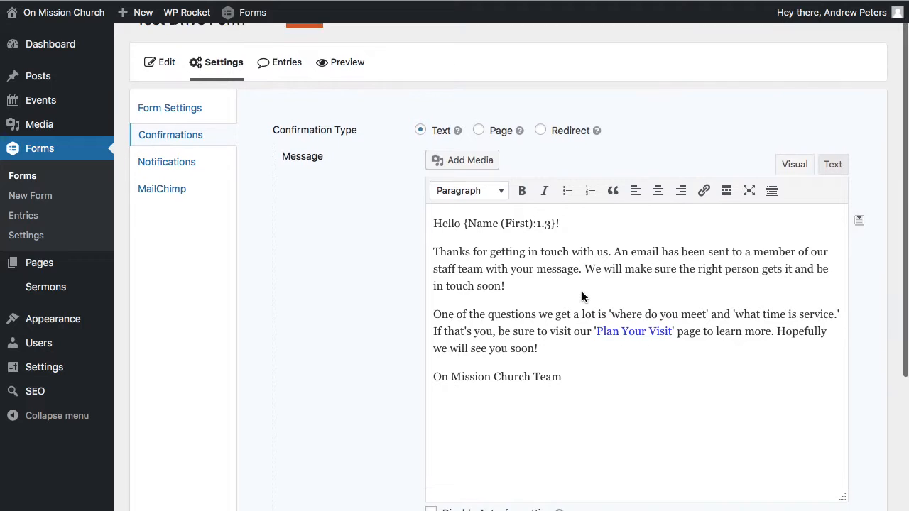
{"action": "scroll", "coordinate": [582, 297], "scroll_direction": "down", "scroll_amount": 1}
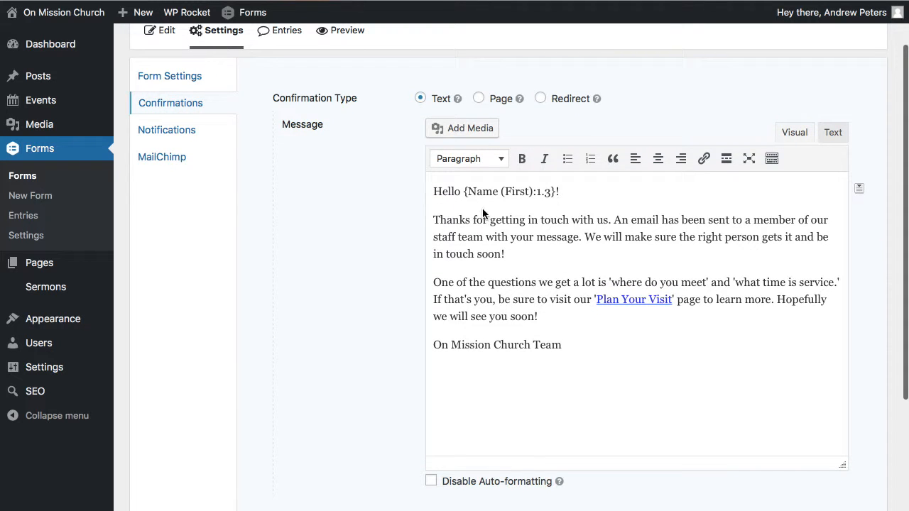
{"action": "left_click_drag", "start_coordinate": [464, 192], "coordinate": [552, 190]}
{"action": "left_click", "coordinate": [613, 193]}
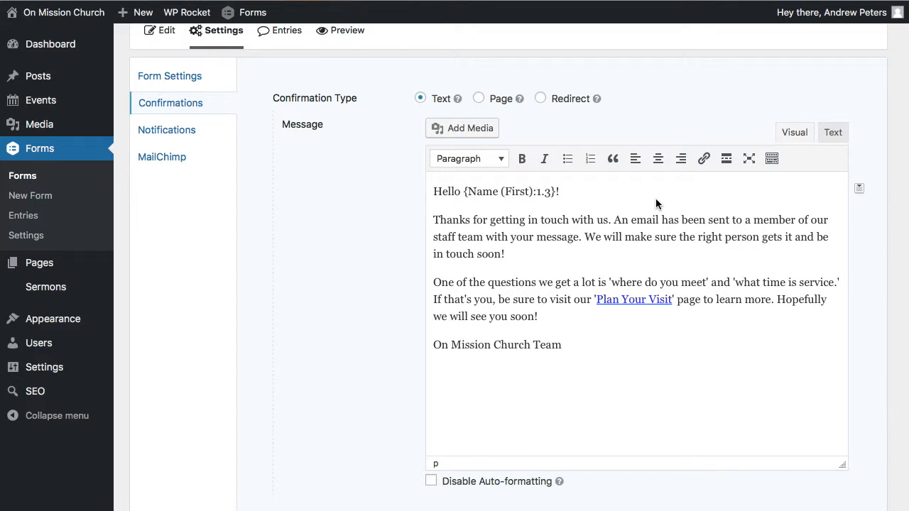
- Examine the merge tags available for the confirmation message, including the required and optional form fields
{"action": "left_click", "coordinate": [859, 189]}
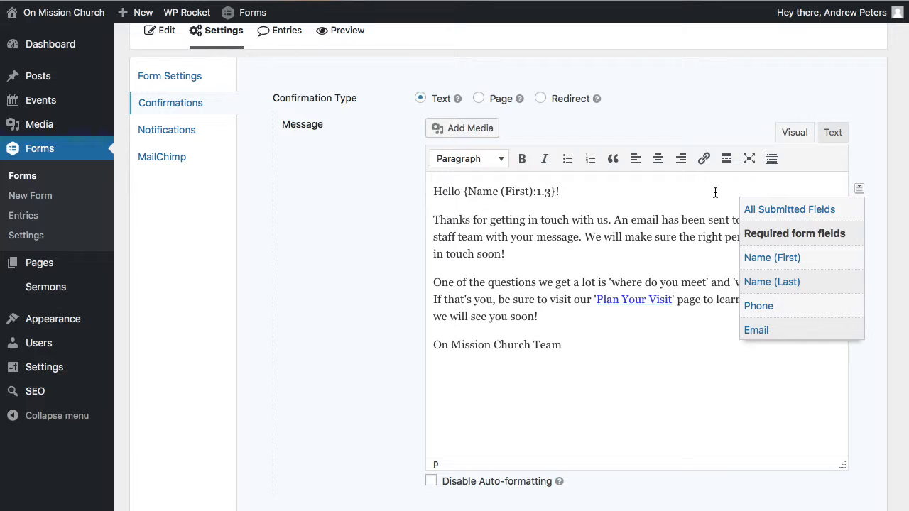
{"action": "scroll", "coordinate": [762, 329], "scroll_direction": "down", "scroll_amount": 3}
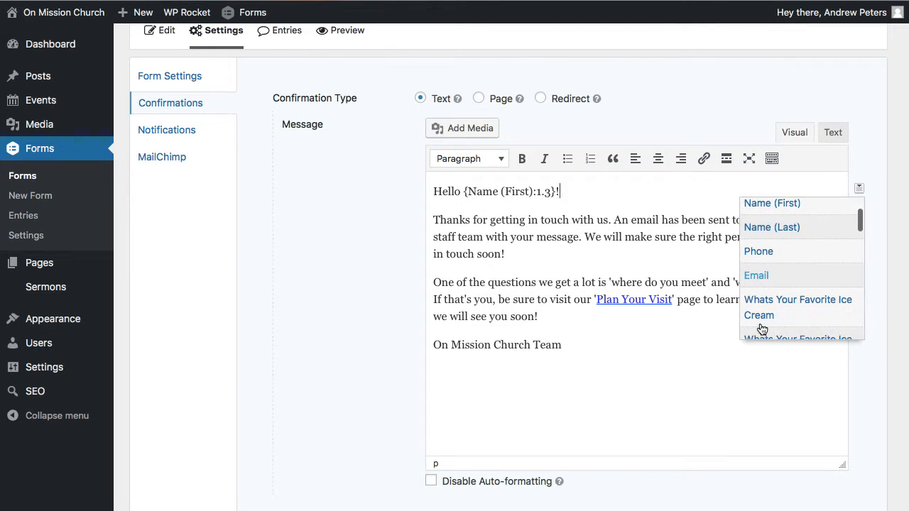
{"action": "scroll", "coordinate": [761, 329], "scroll_direction": "down", "scroll_amount": 5}
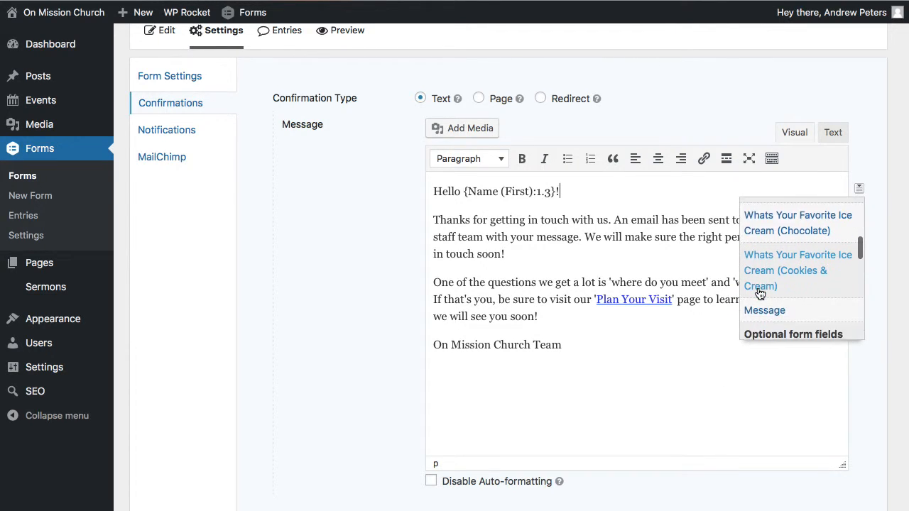
{"action": "scroll", "coordinate": [760, 293], "scroll_direction": "down", "scroll_amount": 3}
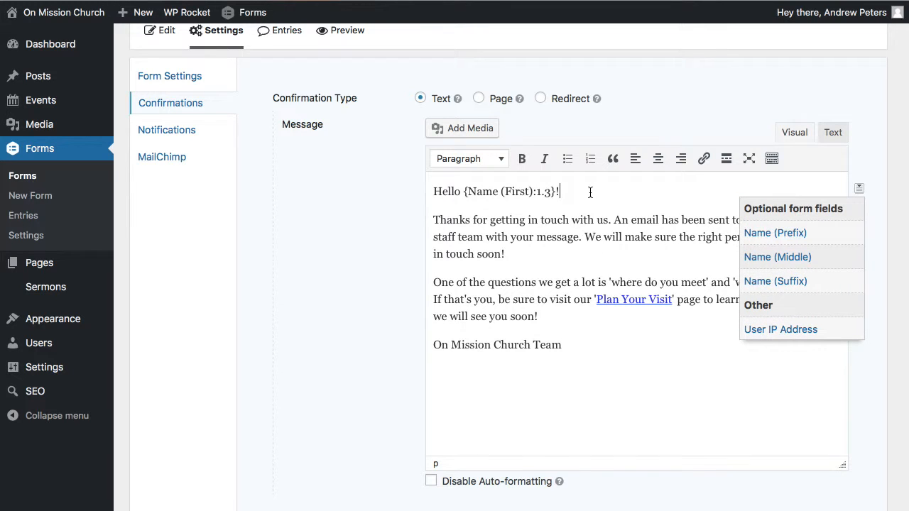
{"action": "left_click", "coordinate": [860, 191]}
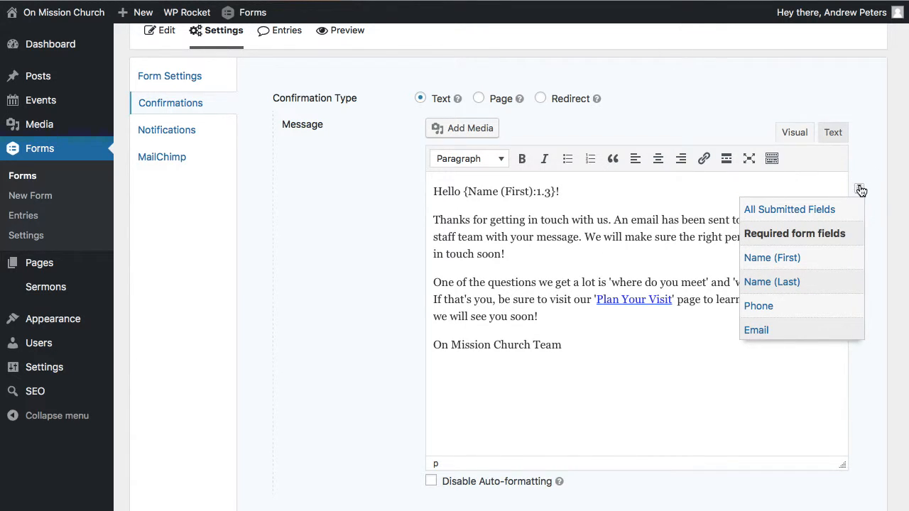
{"action": "scroll", "coordinate": [568, 234], "scroll_direction": "down", "scroll_amount": 1}
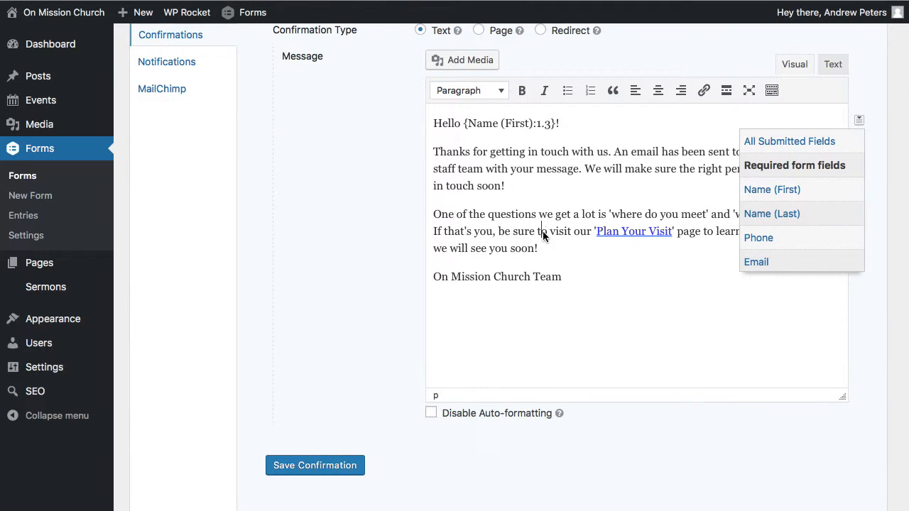
{"action": "scroll", "coordinate": [551, 339], "scroll_direction": "down", "scroll_amount": 1}
{"action": "scroll", "coordinate": [551, 339], "scroll_direction": "up", "scroll_amount": 2}
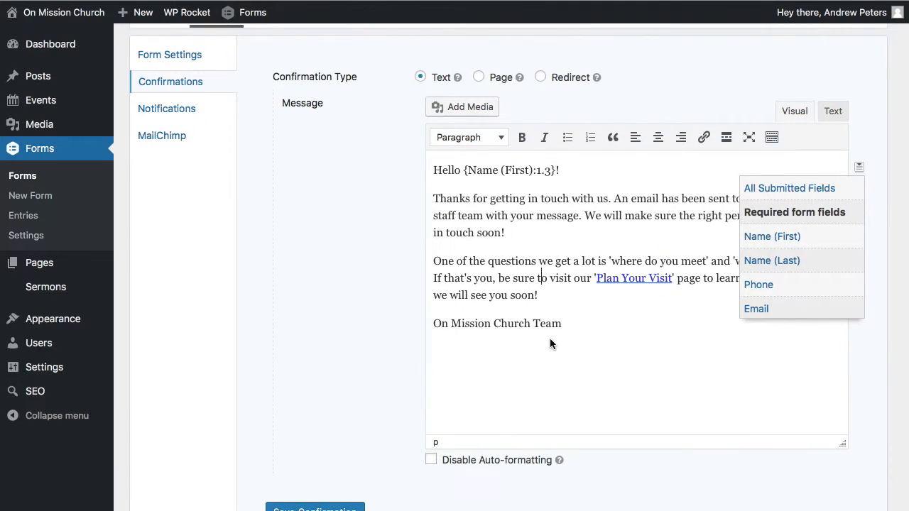
- Save the default confirmation and open the form's notifications list
{"action": "scroll", "coordinate": [551, 340], "scroll_direction": "down", "scroll_amount": 1}
{"action": "left_click", "coordinate": [300, 463]}
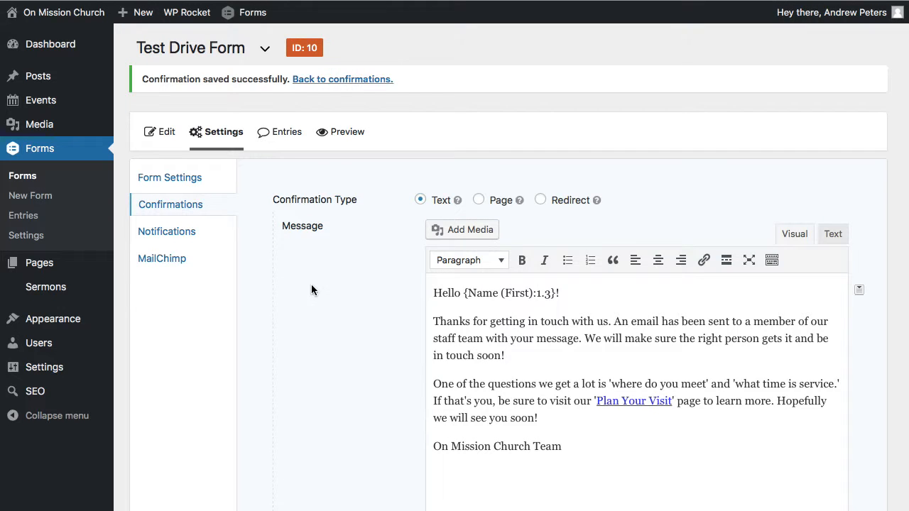
{"action": "left_click", "coordinate": [212, 236]}
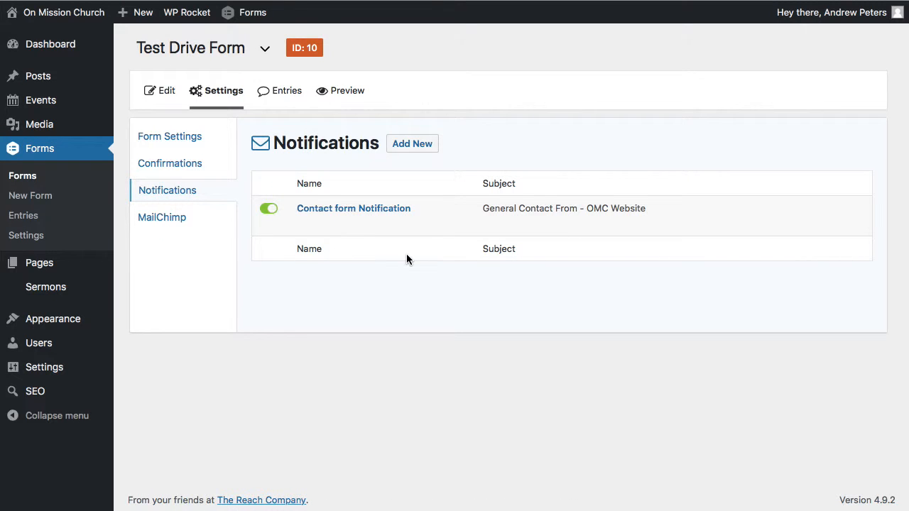
- Return to the form's notifications list and open the Contact form Notification for editing
{"action": "mouse_move", "coordinate": [331, 228]}
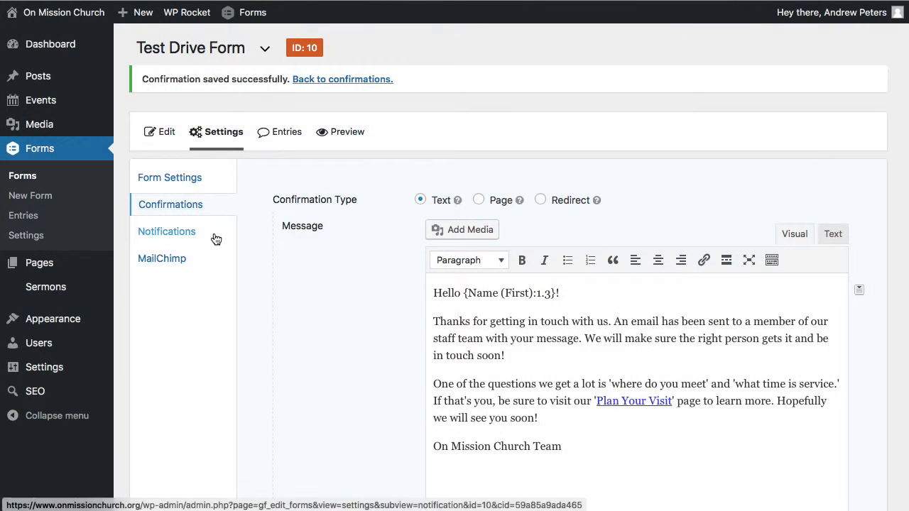
{"action": "left_click", "coordinate": [170, 237]}
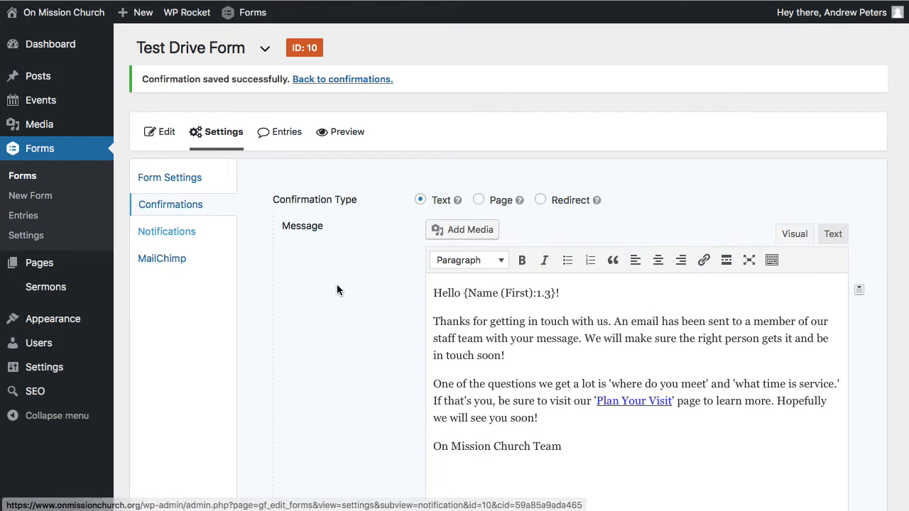
{"action": "mouse_move", "coordinate": [308, 229]}
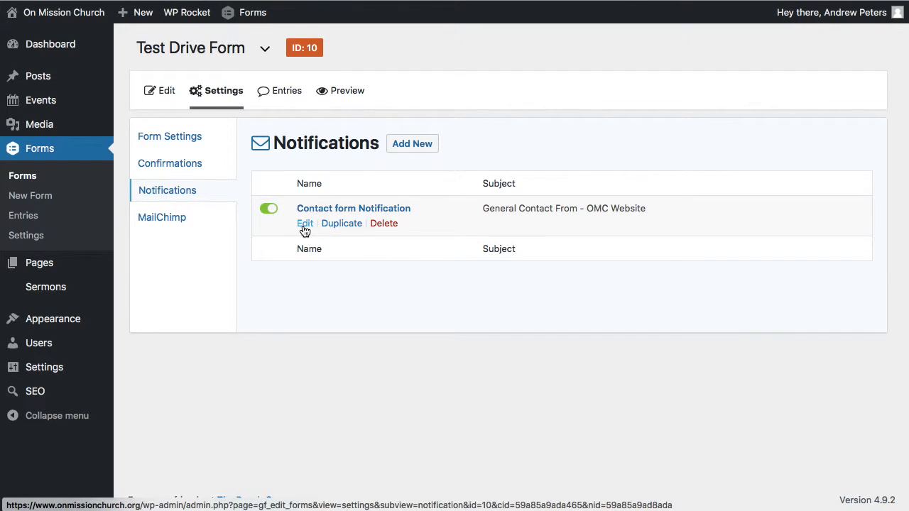
{"action": "left_click", "coordinate": [304, 226]}
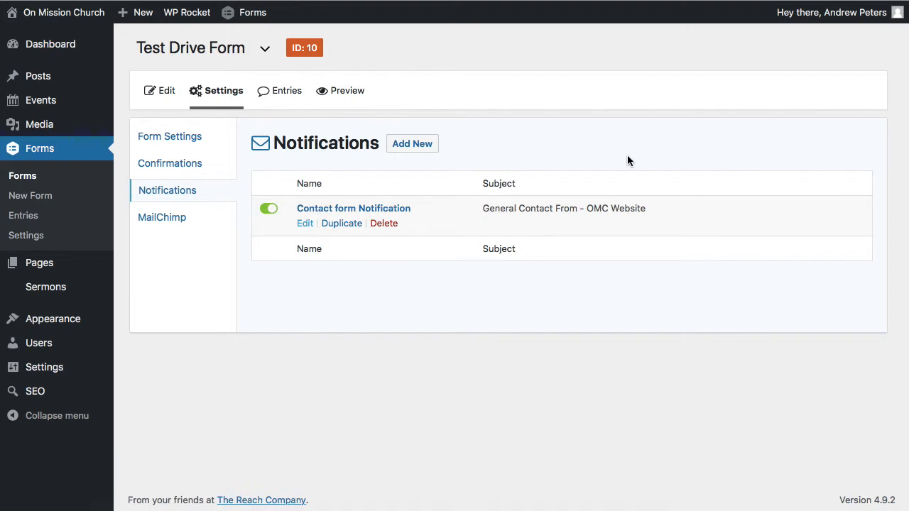
- Review the notification's name, recipient, sender, reply-to, BCC, subject and message settings, focusing on the Send to Email address
{"action": "scroll", "coordinate": [804, 310], "scroll_direction": "down", "scroll_amount": 3}
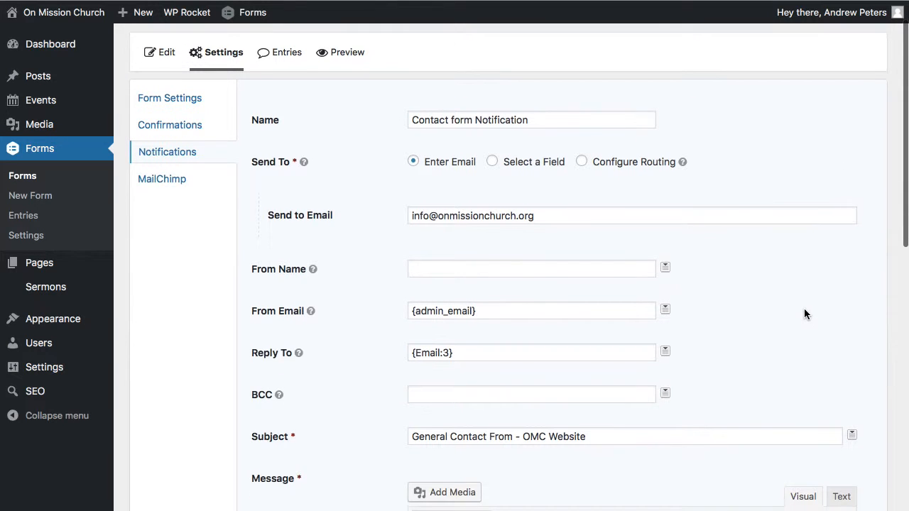
{"action": "scroll", "coordinate": [804, 313], "scroll_direction": "down", "scroll_amount": 1}
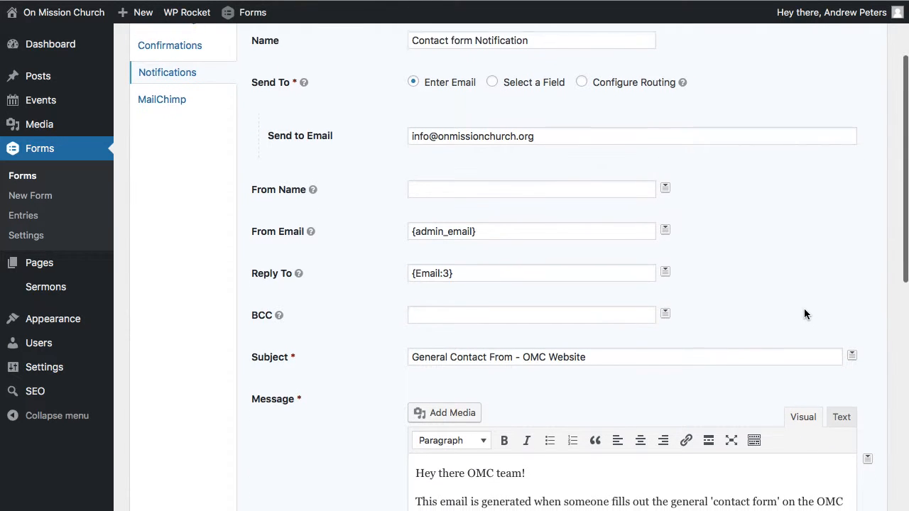
{"action": "scroll", "coordinate": [755, 300], "scroll_direction": "down", "scroll_amount": 1}
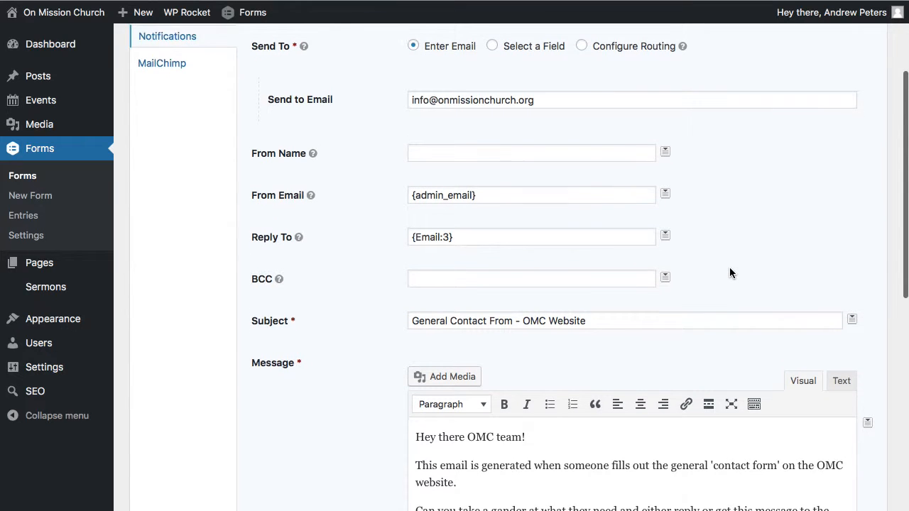
{"action": "scroll", "coordinate": [730, 267], "scroll_direction": "up", "scroll_amount": 1}
{"action": "scroll", "coordinate": [729, 269], "scroll_direction": "up", "scroll_amount": 4}
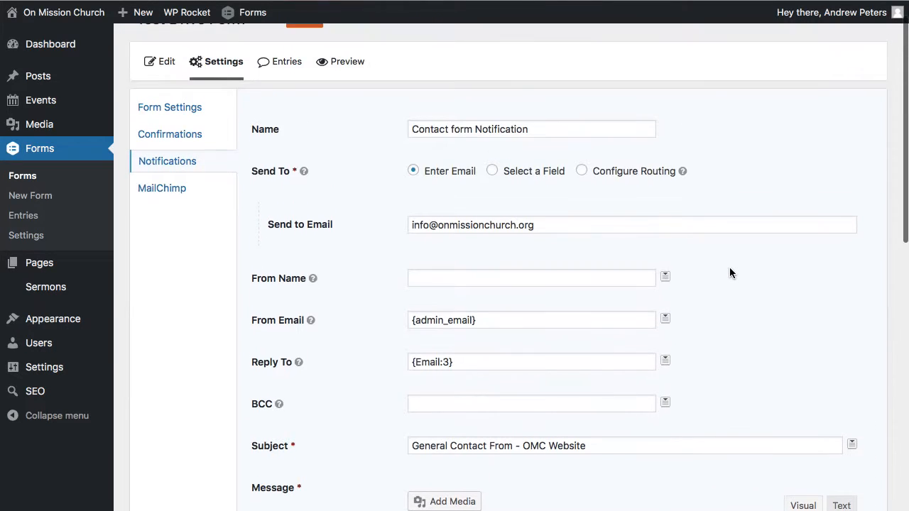
{"action": "scroll", "coordinate": [729, 268], "scroll_direction": "down", "scroll_amount": 3}
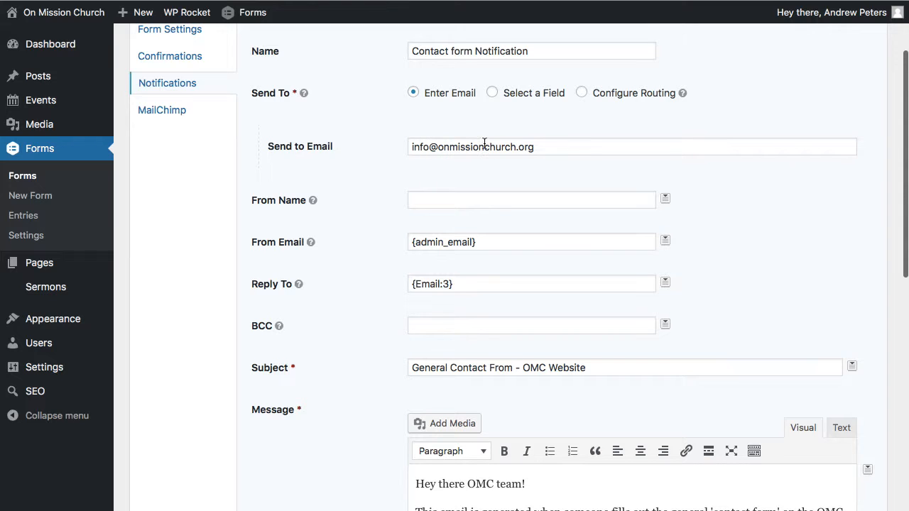
{"action": "left_click", "coordinate": [549, 148]}
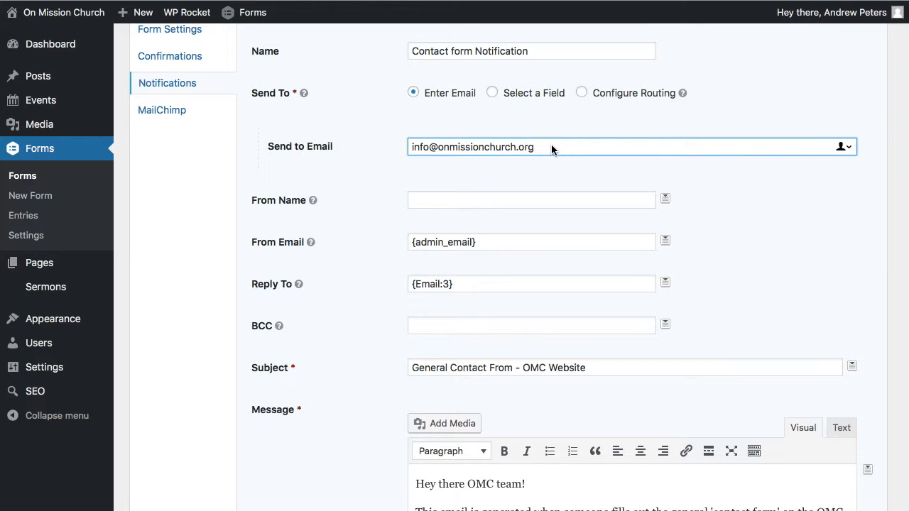
- Insert the Email field's merge tag into Reply To and delete the duplicate tag, leaving a single {Email:3}
{"action": "scroll", "coordinate": [727, 262], "scroll_direction": "down", "scroll_amount": 3}
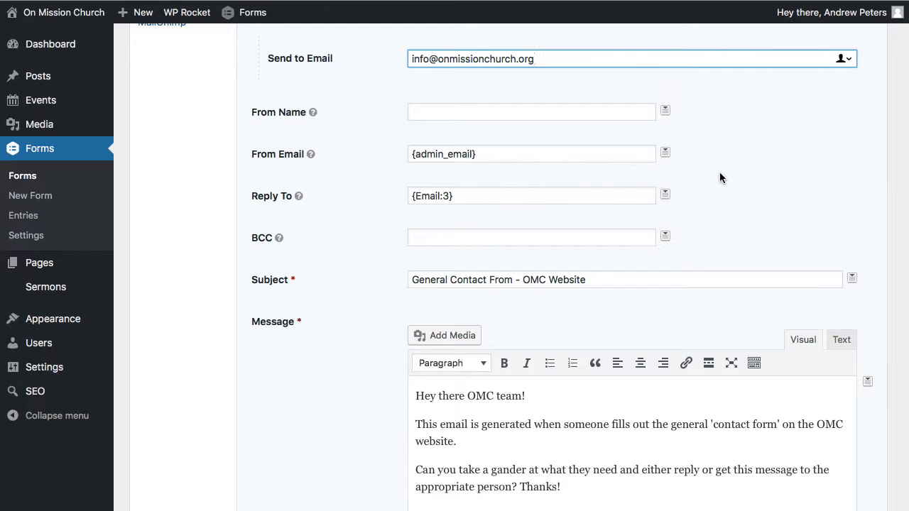
{"action": "scroll", "coordinate": [719, 173], "scroll_direction": "down", "scroll_amount": 2}
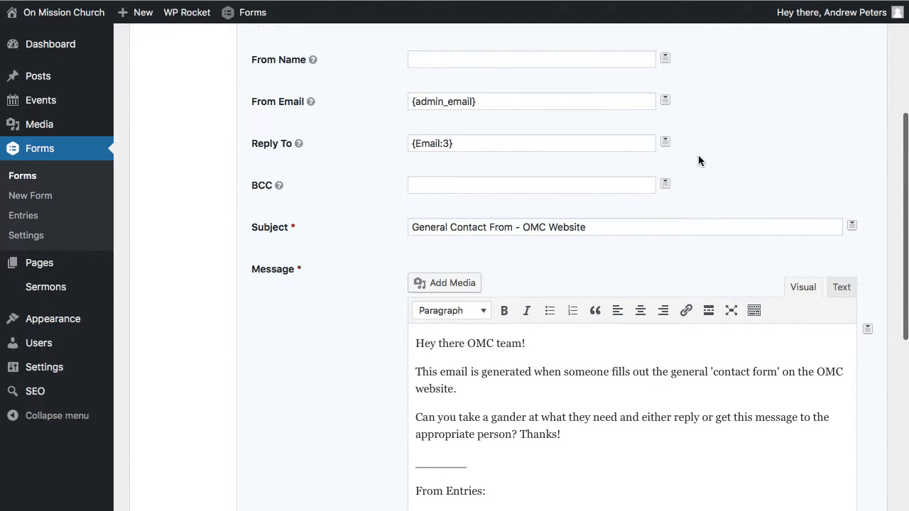
{"action": "left_click", "coordinate": [666, 143]}
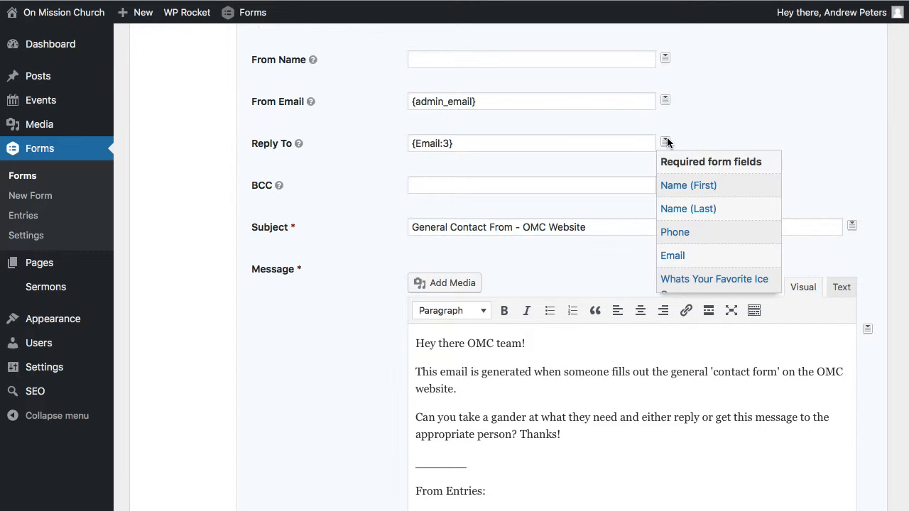
{"action": "left_click", "coordinate": [673, 256]}
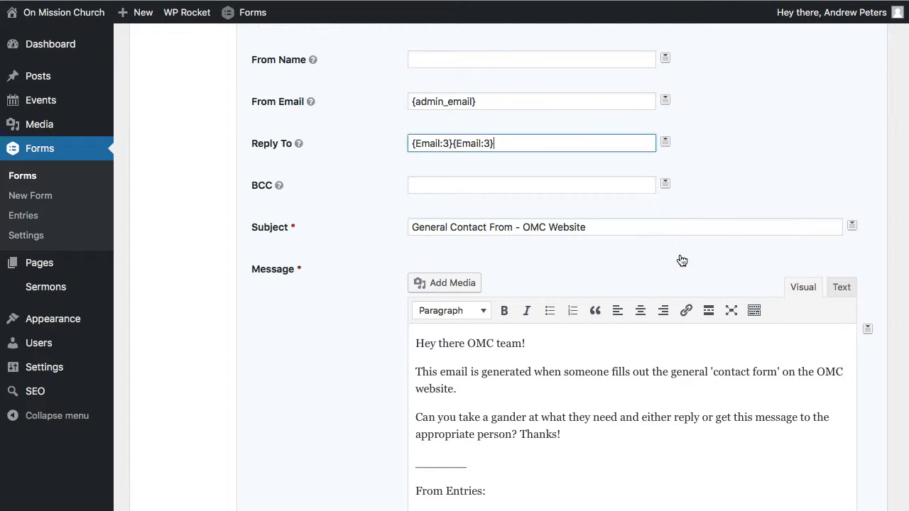
{"action": "left_click_drag", "start_coordinate": [452, 145], "coordinate": [391, 142]}
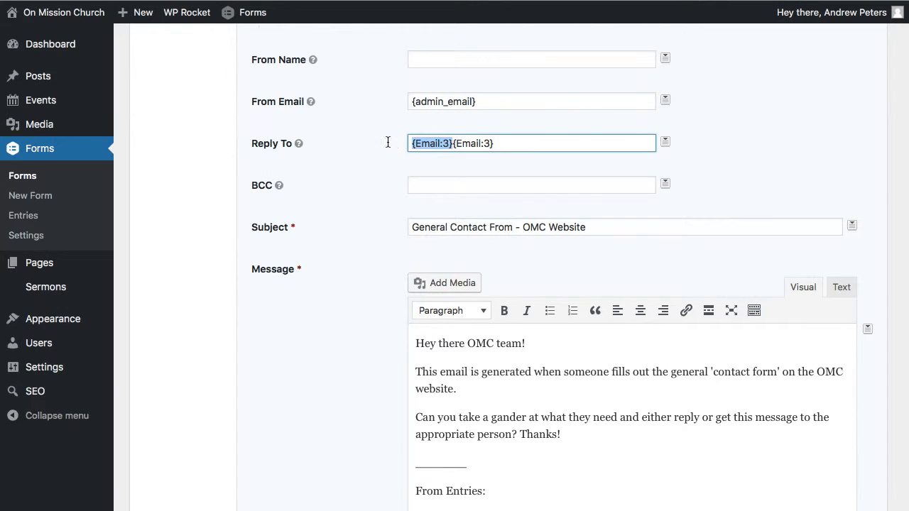
{"action": "key", "text": "BackSpace"}
{"action": "left_click", "coordinate": [356, 158]}
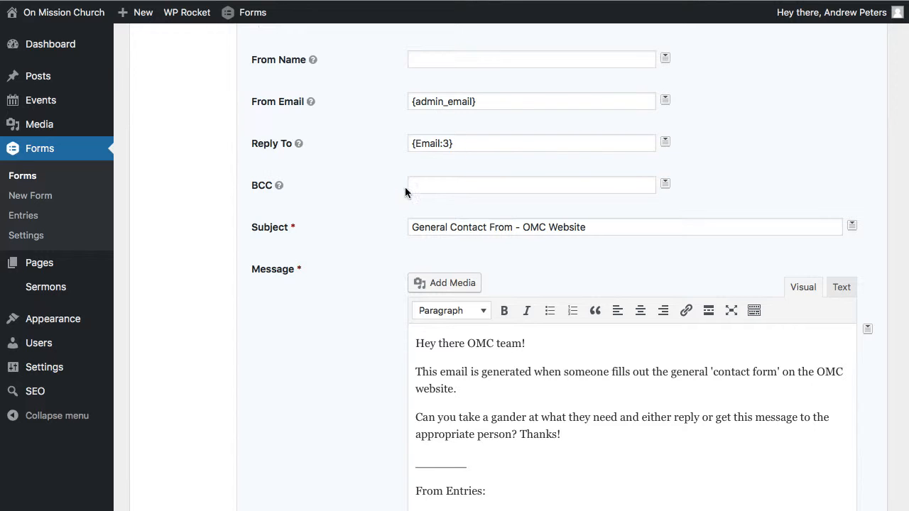
- Change the notification's subject to "General Test Form - OMC Website"
{"action": "scroll", "coordinate": [370, 240], "scroll_direction": "down", "scroll_amount": 3}
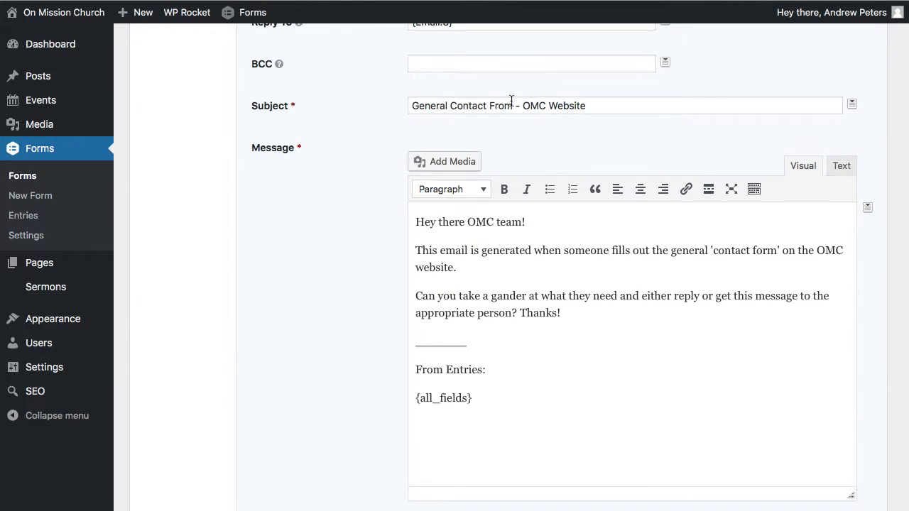
{"action": "double_click", "coordinate": [471, 106]}
{"action": "type", "text": "Test Form"}
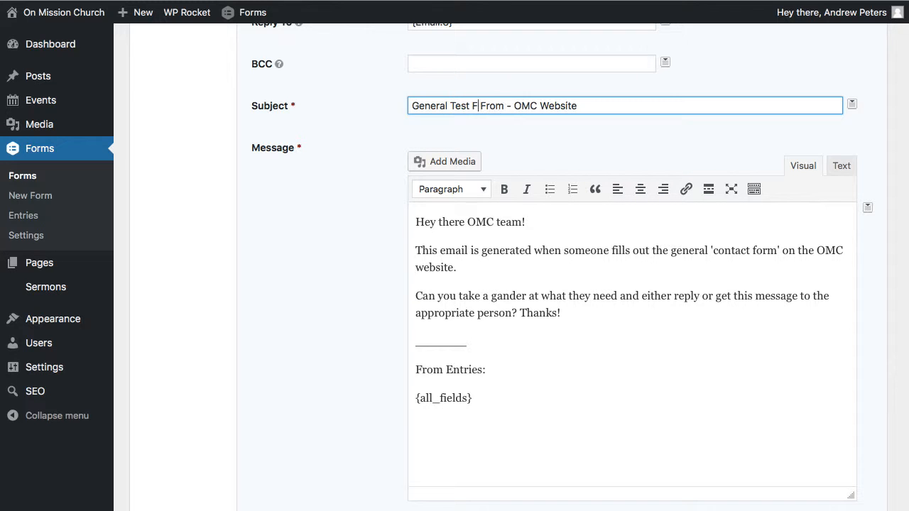
{"action": "double_click", "coordinate": [509, 106]}
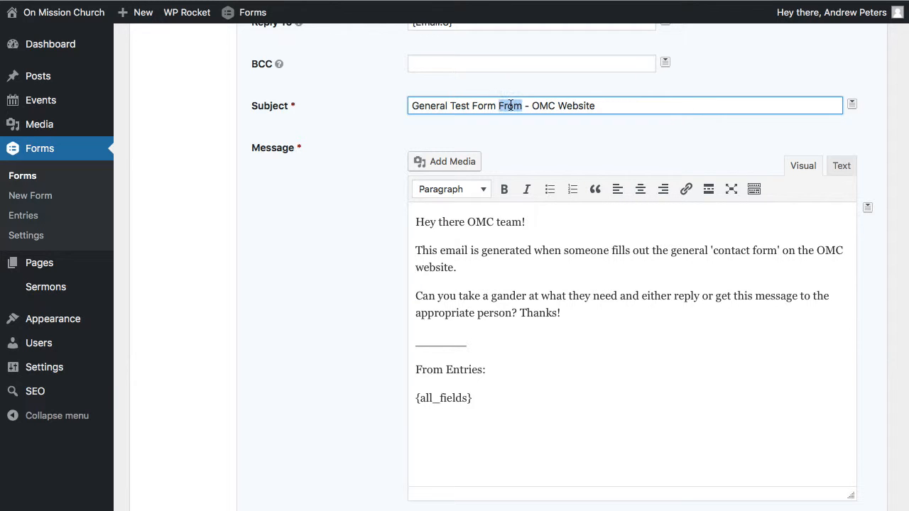
{"action": "key", "text": "BackSpace"}
- Replace the notification's Send to Email address with The Reach Company's contact e-mail
{"action": "scroll", "coordinate": [599, 129], "scroll_direction": "up", "scroll_amount": 5}
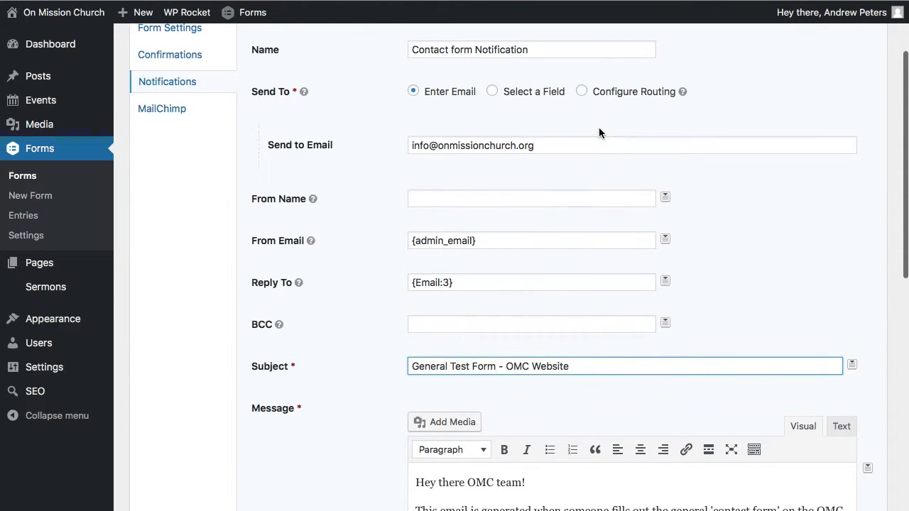
{"action": "scroll", "coordinate": [599, 132], "scroll_direction": "down", "scroll_amount": 1}
{"action": "triple_click", "coordinate": [547, 140]}
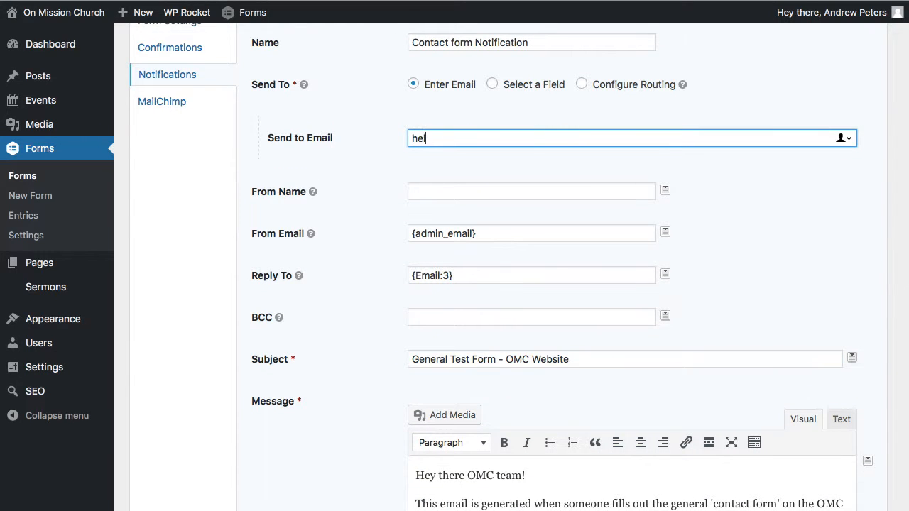
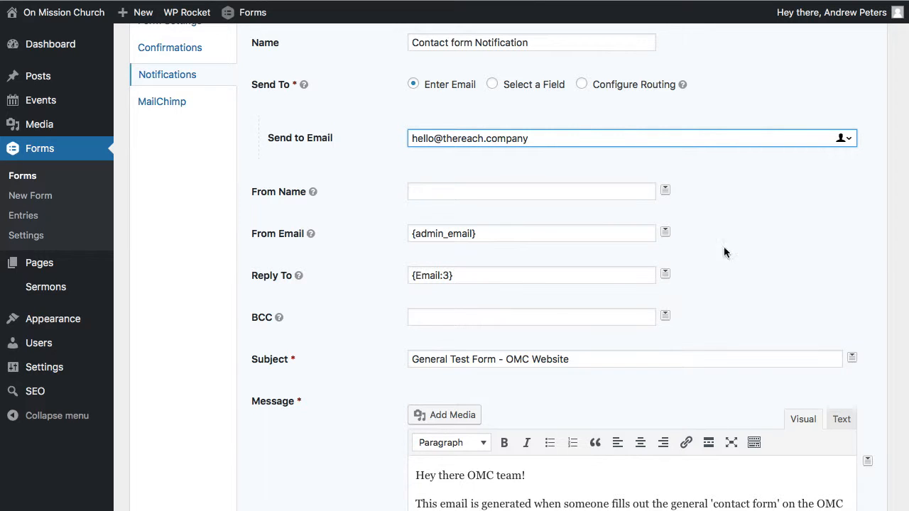
{"action": "left_click", "coordinate": [706, 254]}
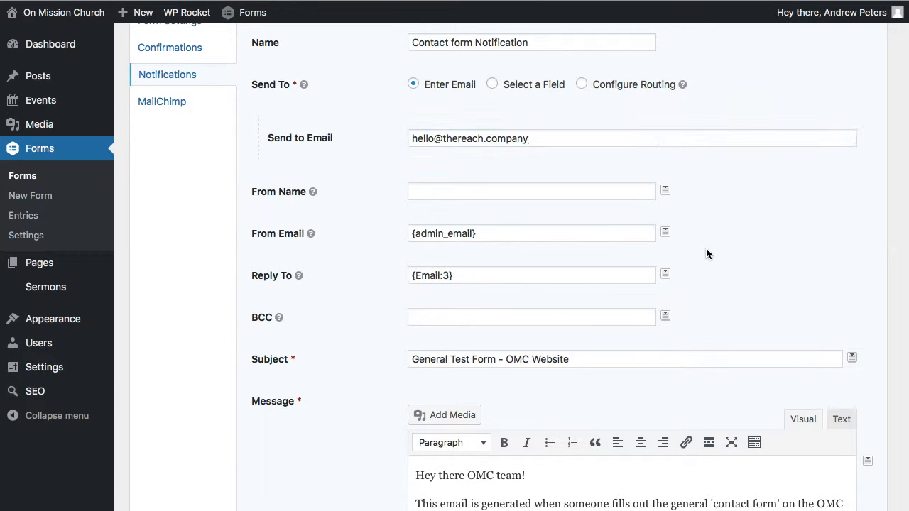
- Rename the notification as "Test Drive Form Notification"
{"action": "double_click", "coordinate": [431, 43]}
{"action": "type", "text": "Te"}
{"action": "type", "text": "st D"}
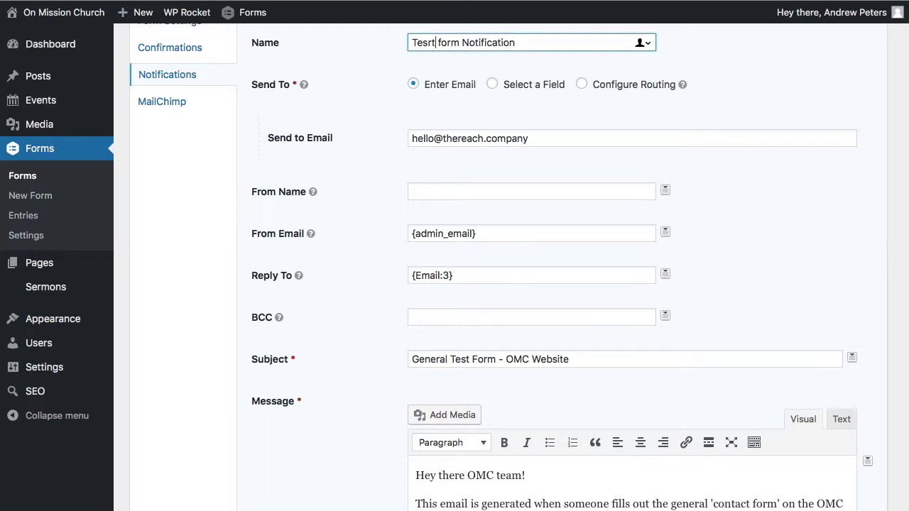
{"action": "type", "text": "rive"}
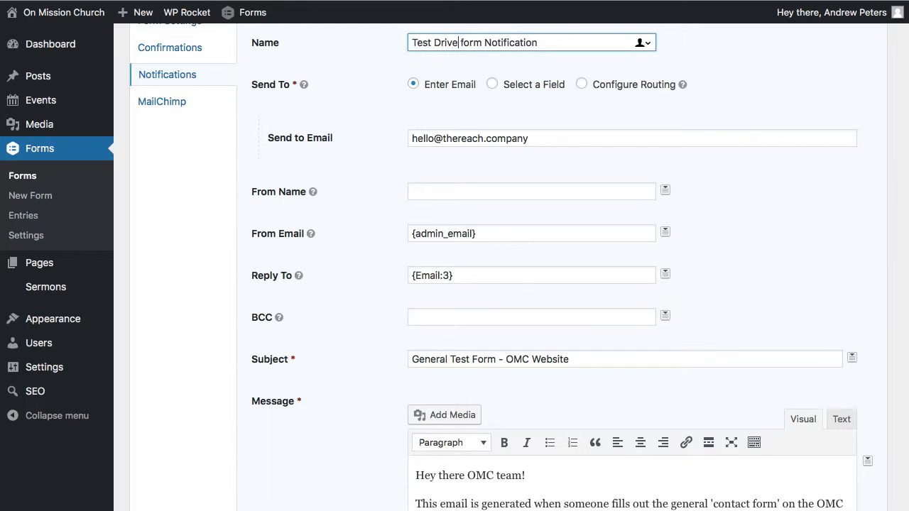
{"action": "double_click", "coordinate": [468, 43]}
{"action": "type", "text": "Form"}
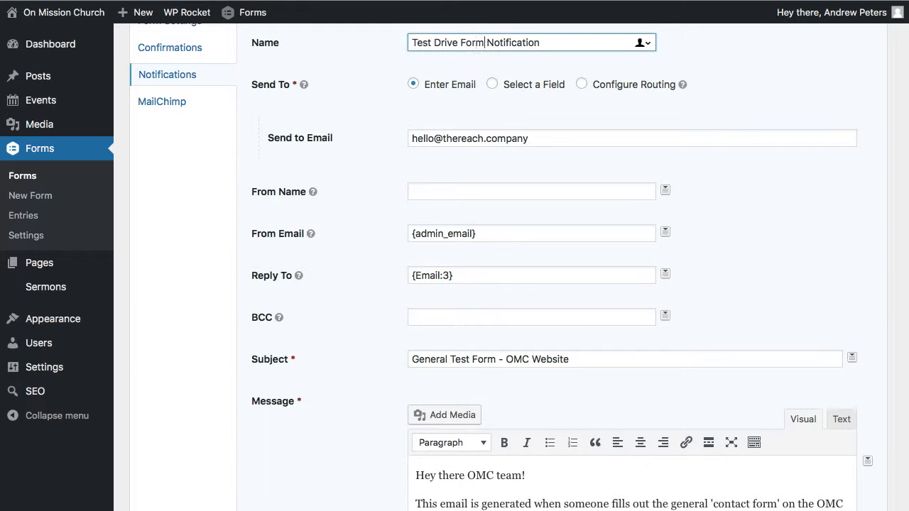
{"action": "left_click", "coordinate": [728, 235]}
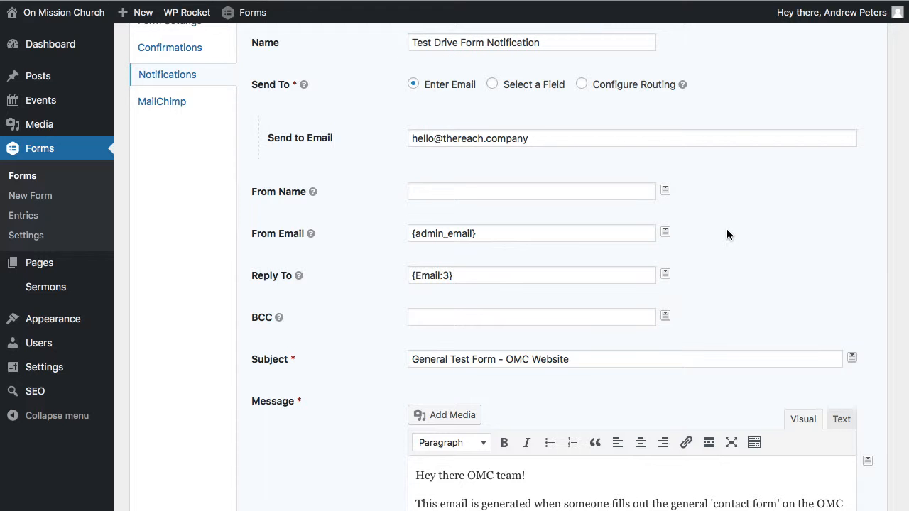
- Switch the notification's Send To option to Configure Routing and begin the rule's recipient address
{"action": "scroll", "coordinate": [726, 234], "scroll_direction": "down", "scroll_amount": 2}
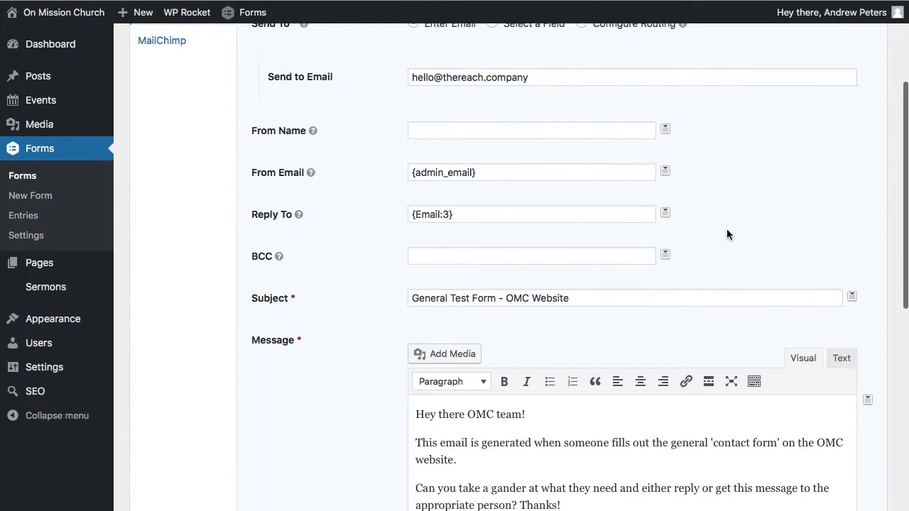
{"action": "scroll", "coordinate": [726, 234], "scroll_direction": "down", "scroll_amount": 2}
{"action": "scroll", "coordinate": [369, 201], "scroll_direction": "up", "scroll_amount": 5}
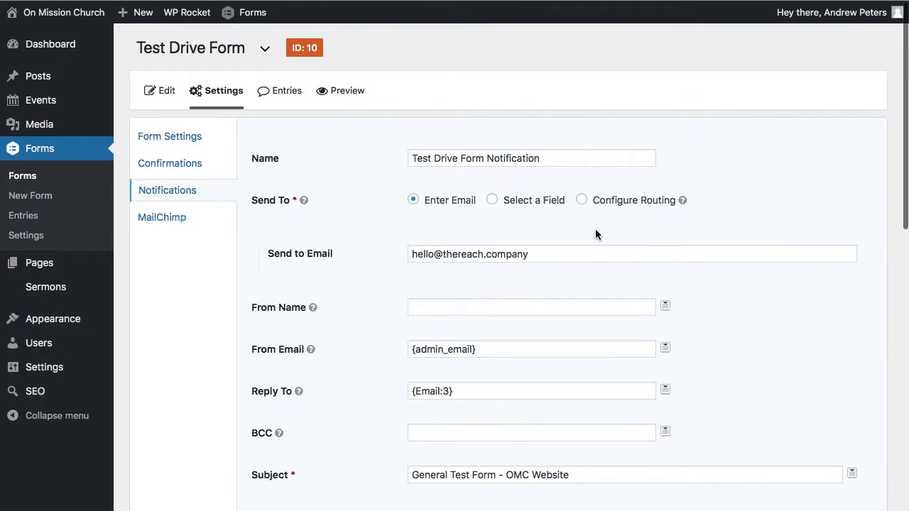
{"action": "left_click", "coordinate": [582, 201]}
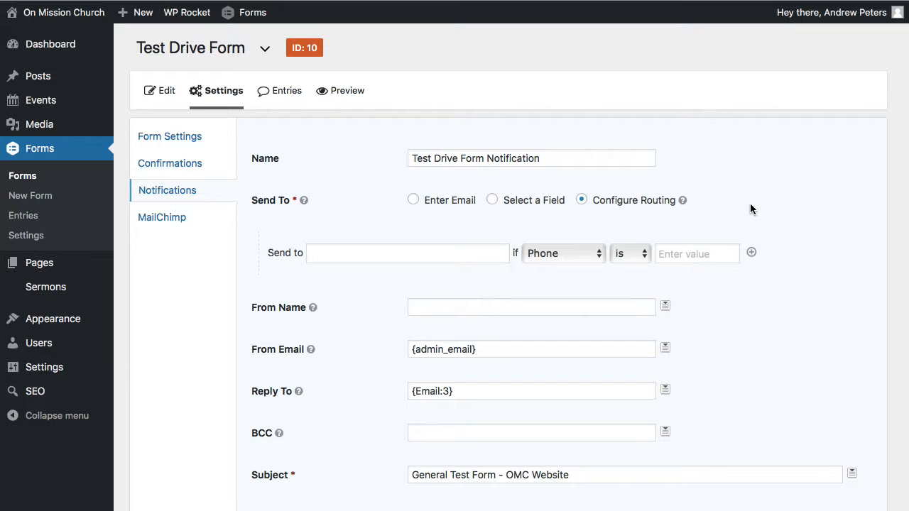
{"action": "scroll", "coordinate": [750, 203], "scroll_direction": "down", "scroll_amount": 1}
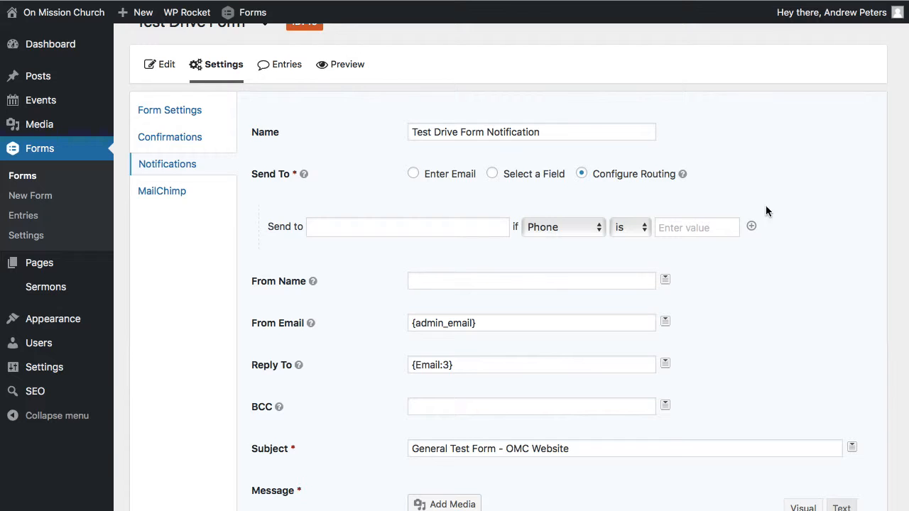
{"action": "left_click", "coordinate": [367, 228]}
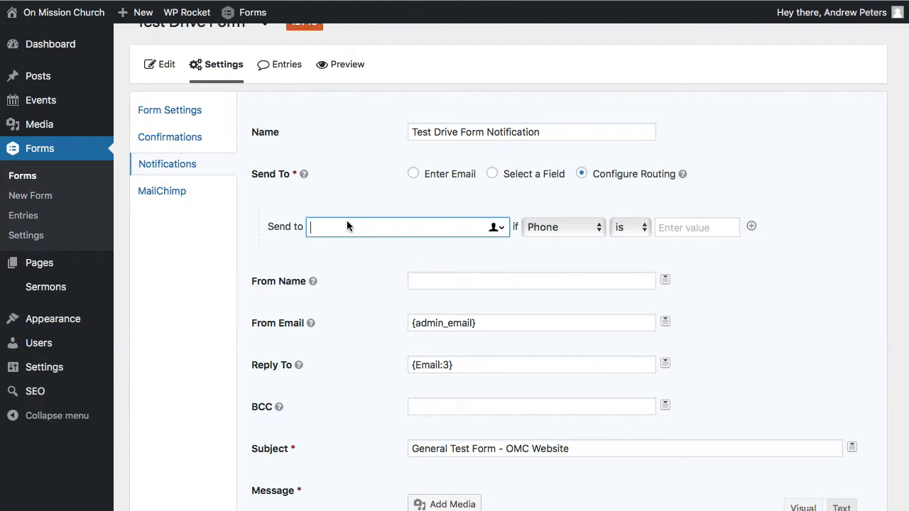
- Set the routing rule's condition to Whats Your Favorite Ice Cream is Chocolate, and check the available fields, operators and choices
{"action": "left_click", "coordinate": [577, 227]}
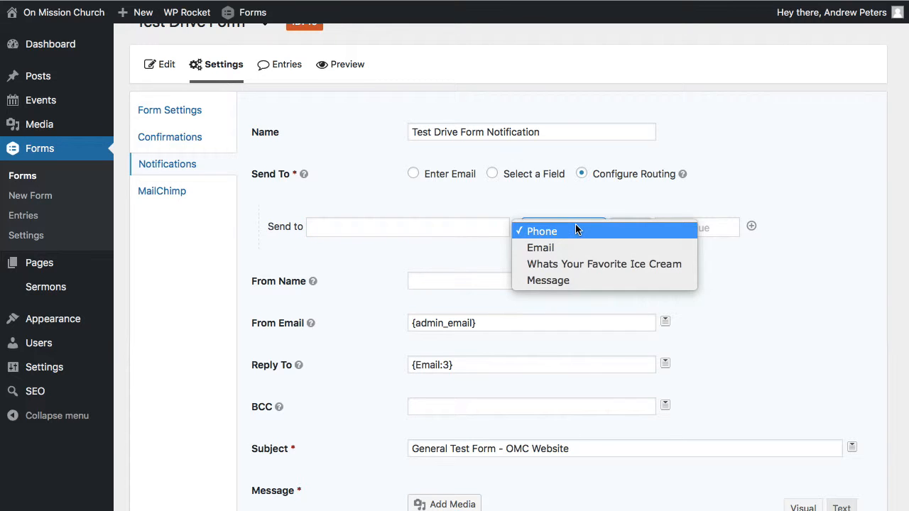
{"action": "left_click", "coordinate": [581, 264]}
{"action": "left_click", "coordinate": [682, 228]}
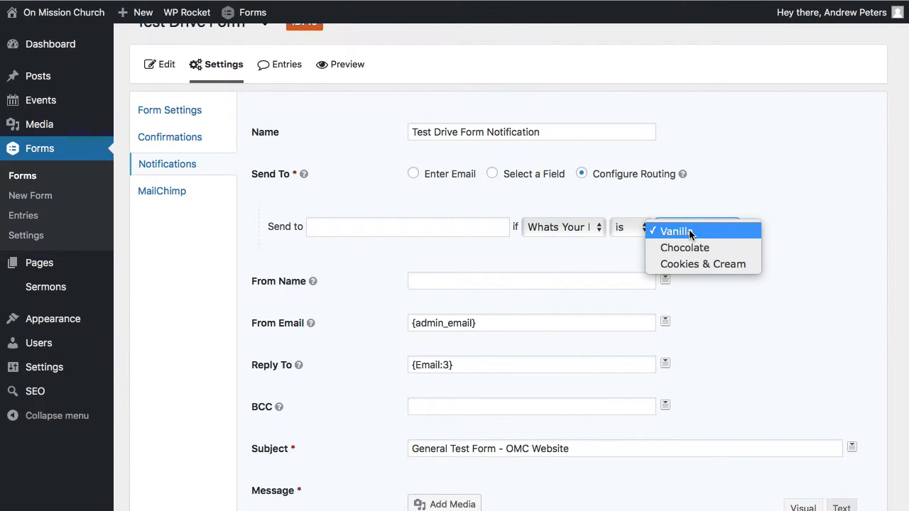
{"action": "left_click", "coordinate": [688, 248]}
{"action": "left_click", "coordinate": [566, 227]}
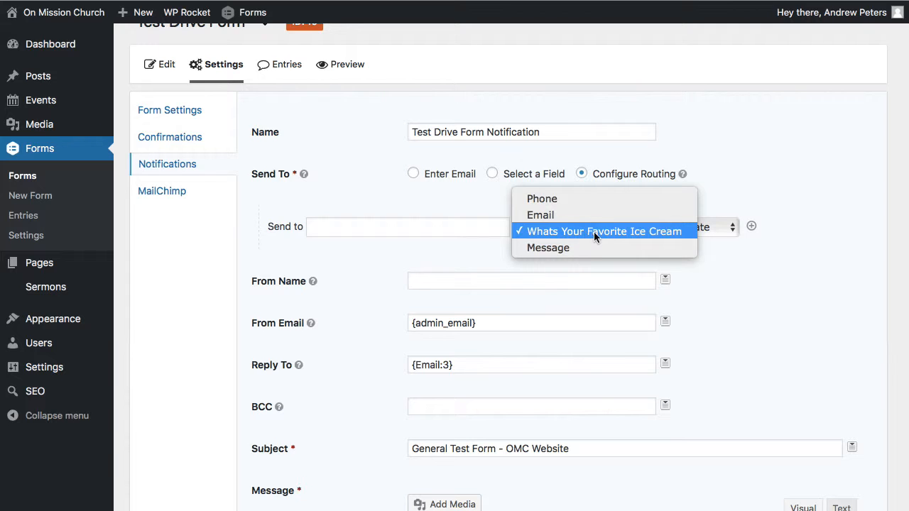
{"action": "left_click", "coordinate": [594, 231]}
{"action": "left_click", "coordinate": [707, 232]}
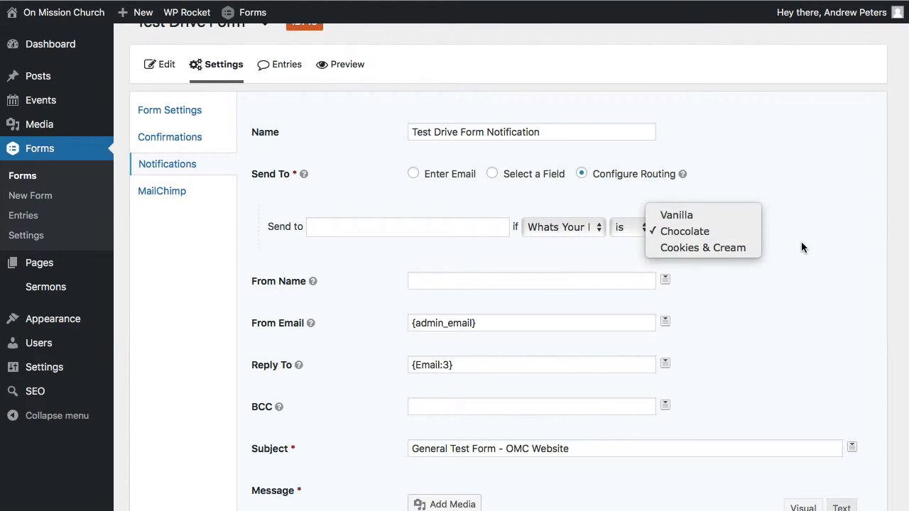
{"action": "left_click", "coordinate": [825, 217]}
{"action": "left_click", "coordinate": [630, 227]}
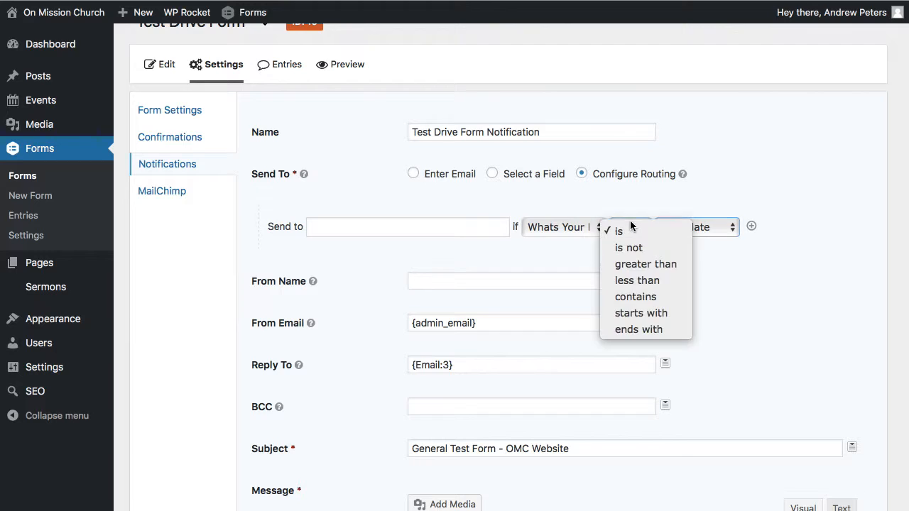
{"action": "left_click", "coordinate": [773, 283]}
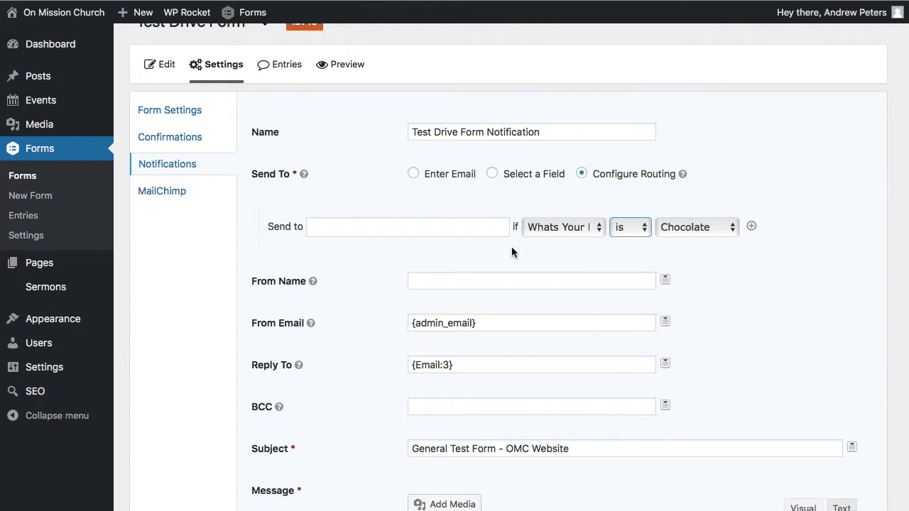
{"action": "left_click", "coordinate": [409, 247]}
- Return the notification's Send To option to Enter Email, review the message, and update the notification
{"action": "scroll", "coordinate": [785, 246], "scroll_direction": "down", "scroll_amount": 1}
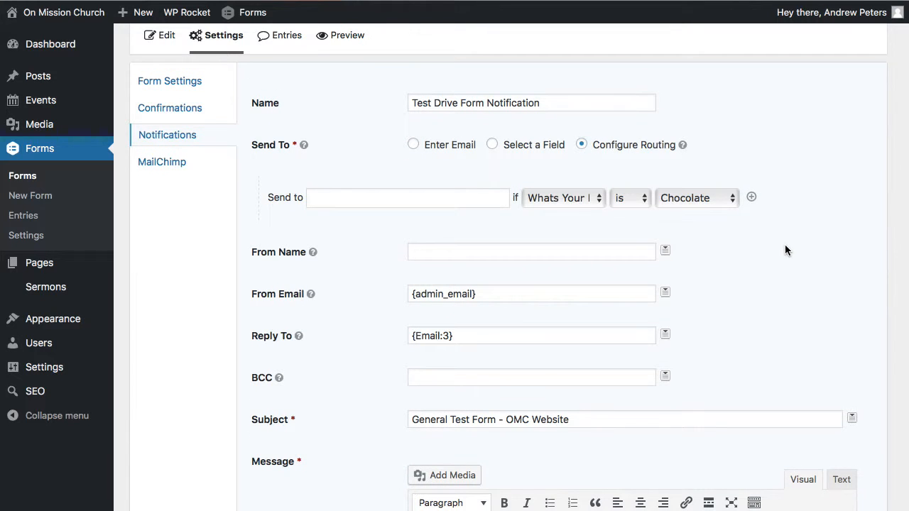
{"action": "scroll", "coordinate": [785, 245], "scroll_direction": "down", "scroll_amount": 1}
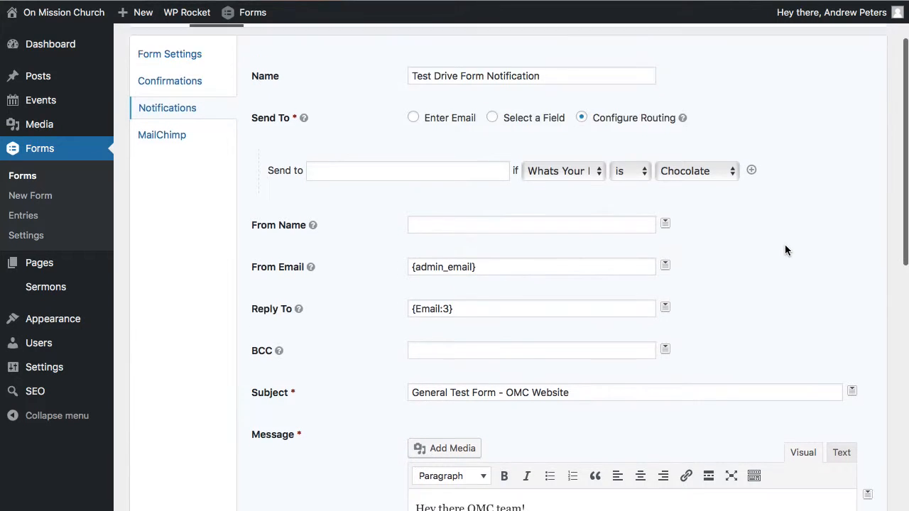
{"action": "scroll", "coordinate": [778, 216], "scroll_direction": "down", "scroll_amount": 1}
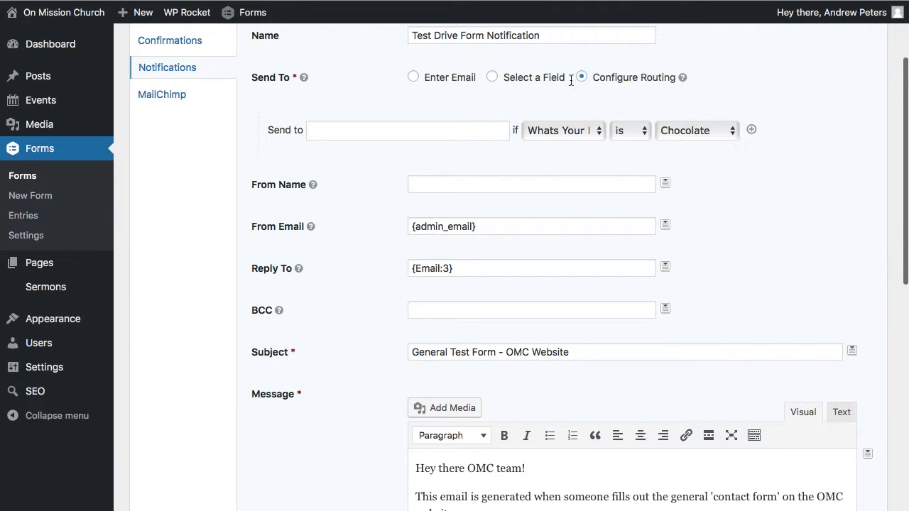
{"action": "left_click", "coordinate": [413, 77]}
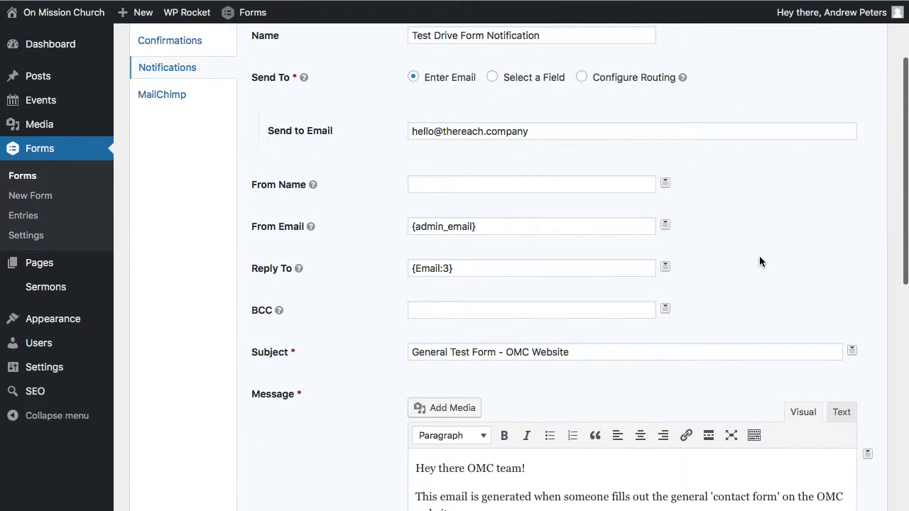
{"action": "scroll", "coordinate": [373, 359], "scroll_direction": "down", "scroll_amount": 5}
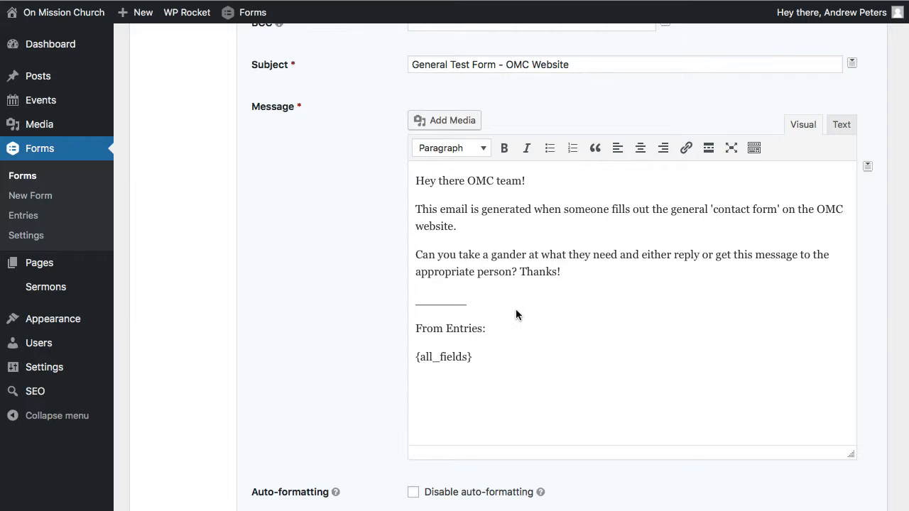
{"action": "scroll", "coordinate": [490, 354], "scroll_direction": "down", "scroll_amount": 1}
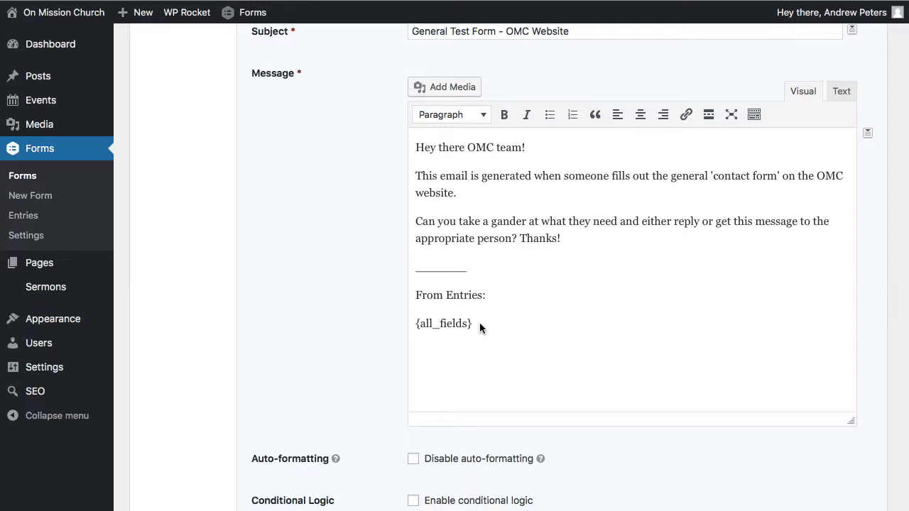
{"action": "scroll", "coordinate": [480, 322], "scroll_direction": "down", "scroll_amount": 1}
{"action": "scroll", "coordinate": [357, 320], "scroll_direction": "down", "scroll_amount": 2}
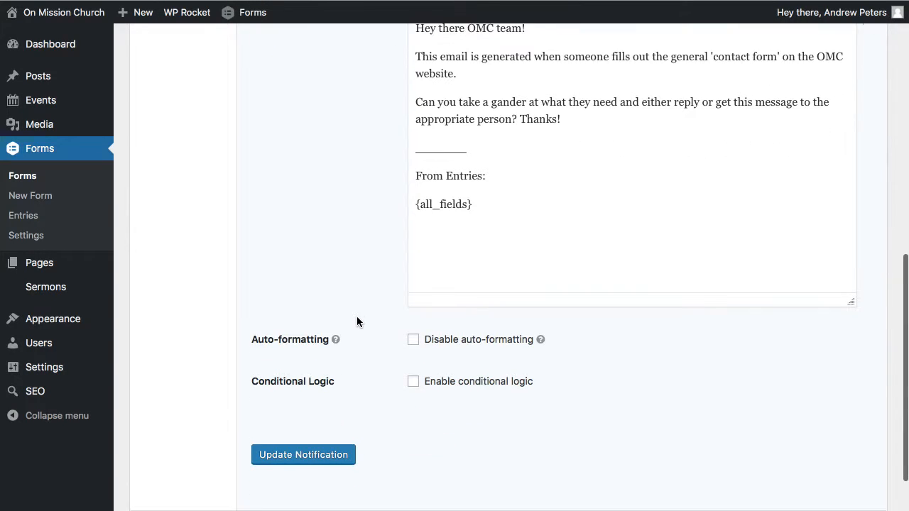
{"action": "scroll", "coordinate": [356, 322], "scroll_direction": "down", "scroll_amount": 1}
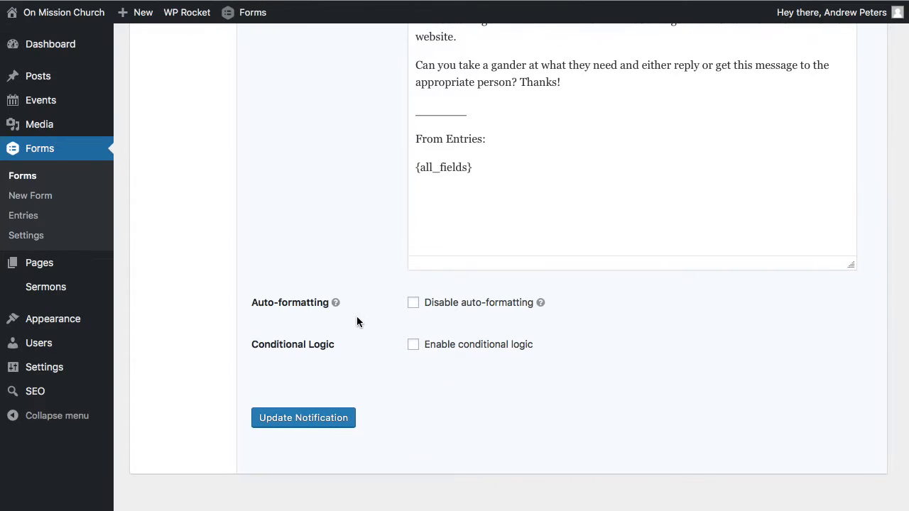
{"action": "left_click", "coordinate": [298, 419]}
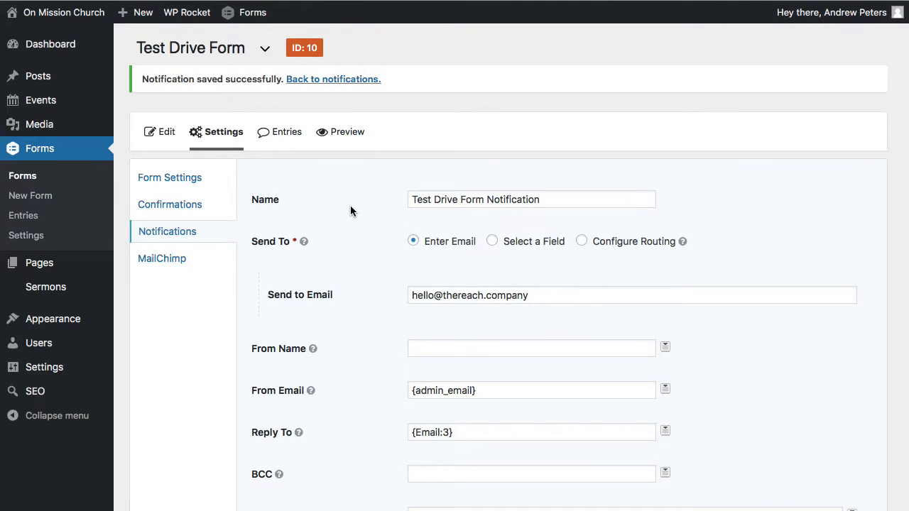
- Create a new page titled "Test Drive"
{"action": "mouse_move", "coordinate": [136, 17]}
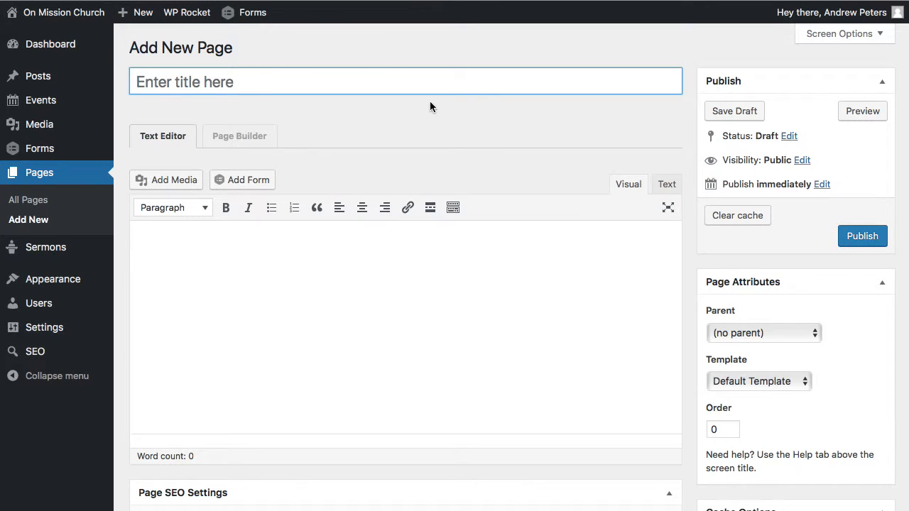
{"action": "left_click", "coordinate": [240, 85]}
{"action": "type", "text": "Test Drive"}
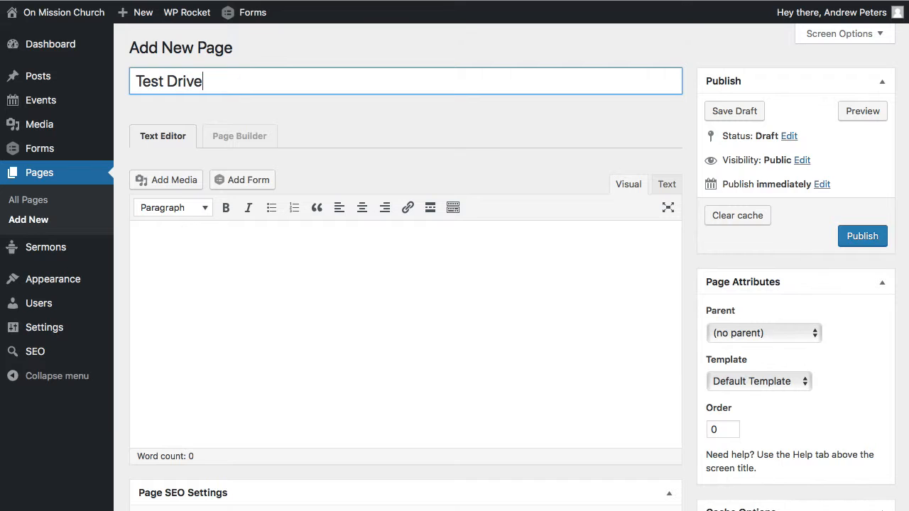
- Set on-mission-church-featured-image.jpg as the page's featured image and publish the page
{"action": "scroll", "coordinate": [680, 233], "scroll_direction": "down", "scroll_amount": 5}
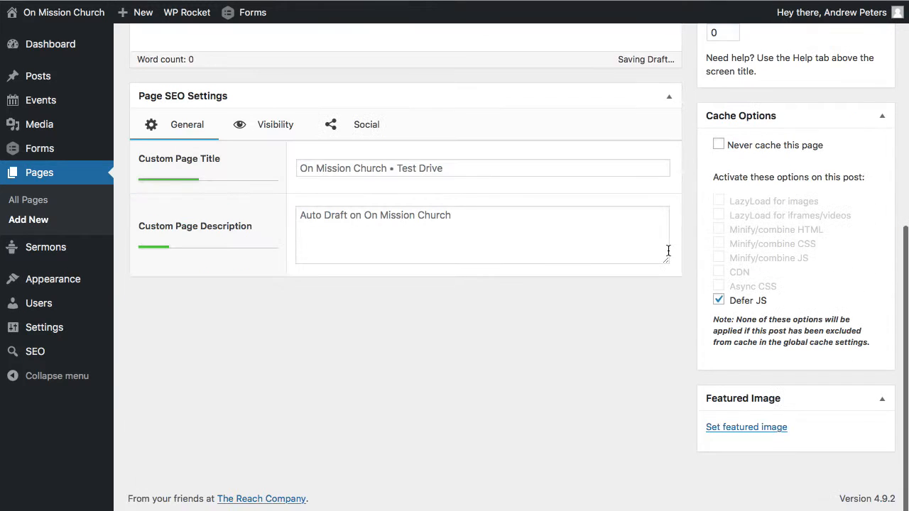
{"action": "left_click", "coordinate": [739, 431]}
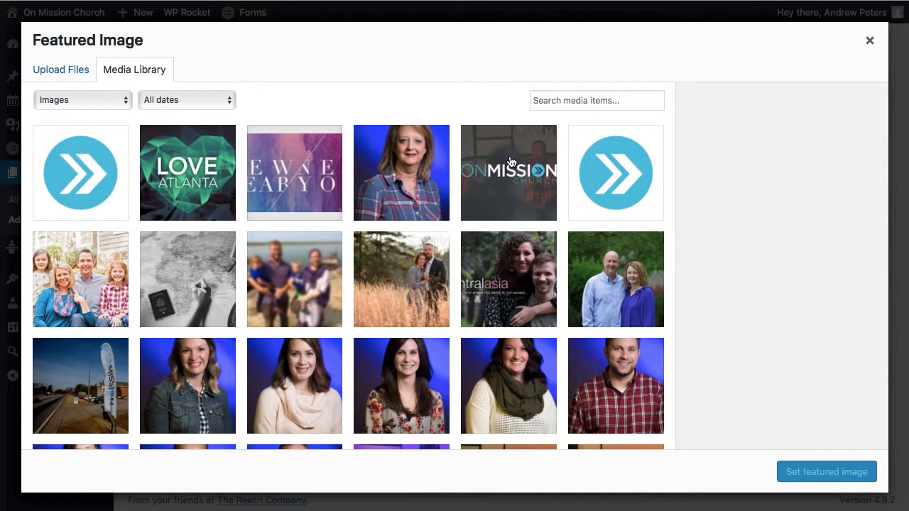
{"action": "left_click", "coordinate": [510, 162]}
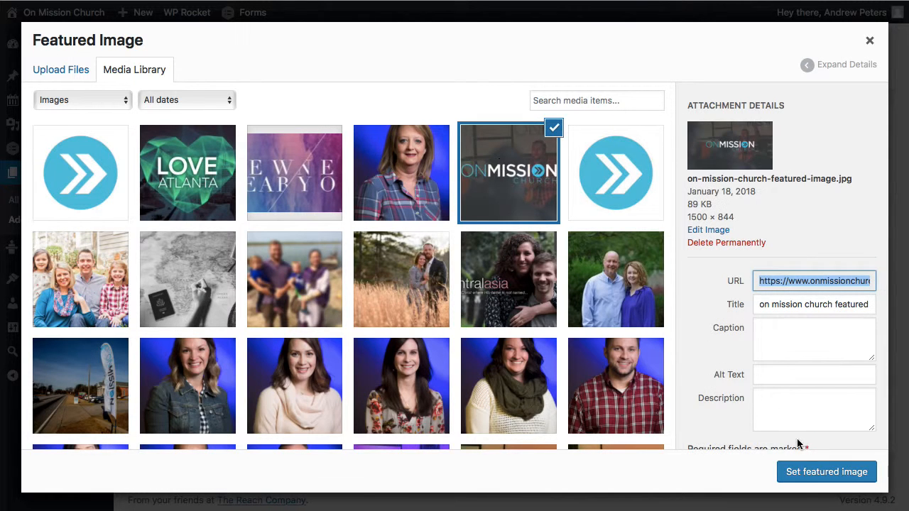
{"action": "left_click", "coordinate": [804, 478]}
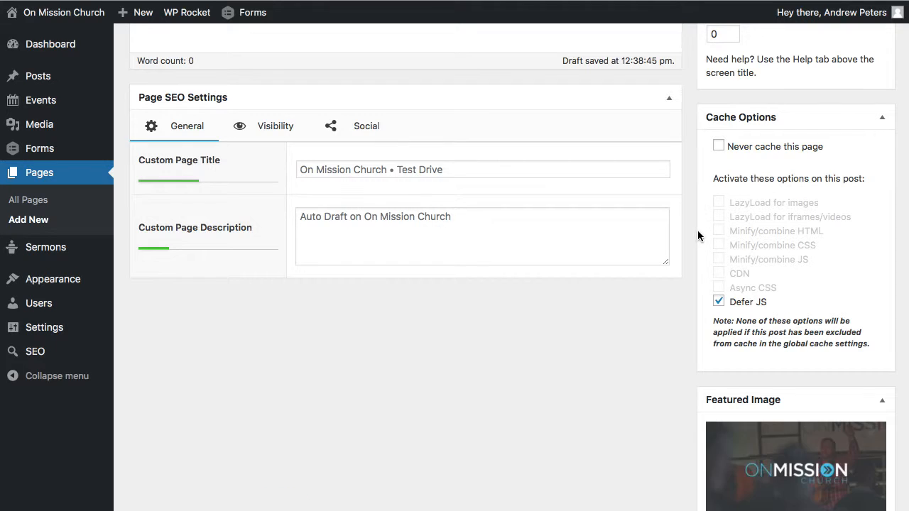
{"action": "scroll", "coordinate": [692, 223], "scroll_direction": "up", "scroll_amount": 6}
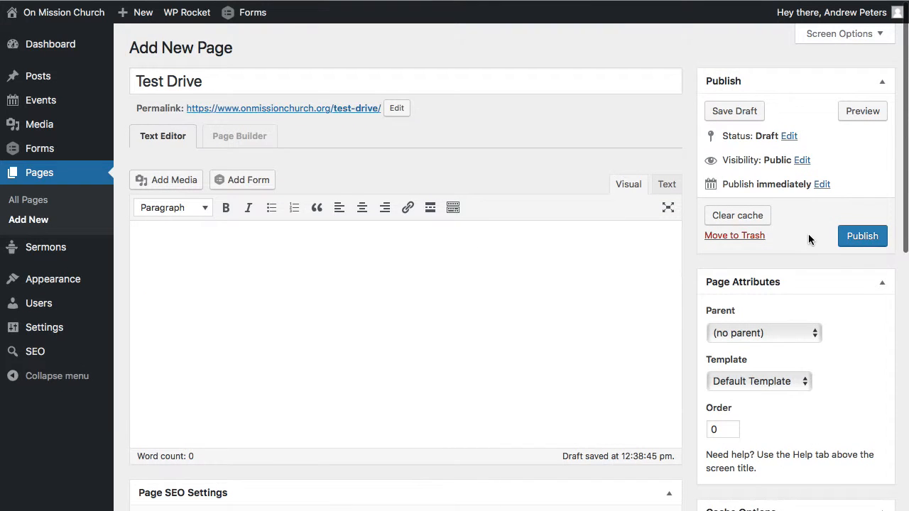
{"action": "left_click", "coordinate": [868, 239]}
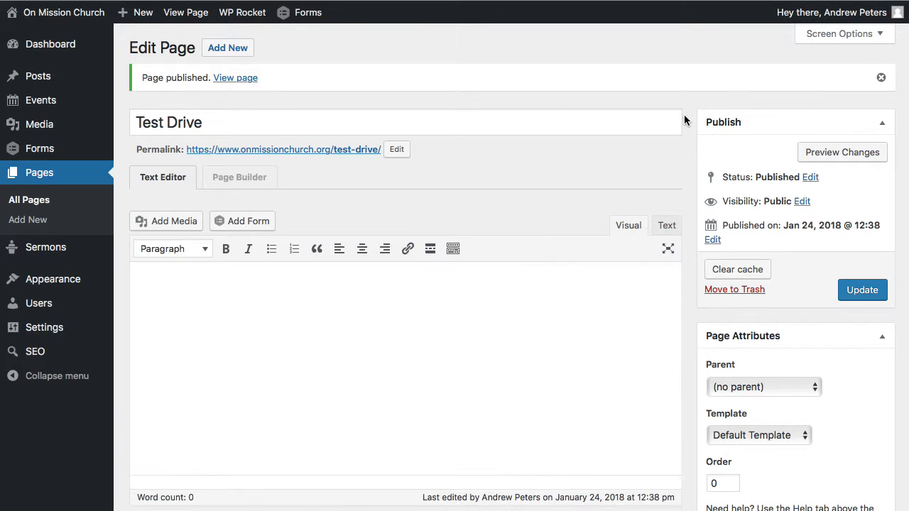
- Open the Test Drive page in Page Builder and add the saved Cover Area row to its empty layout
{"action": "left_click", "coordinate": [254, 180]}
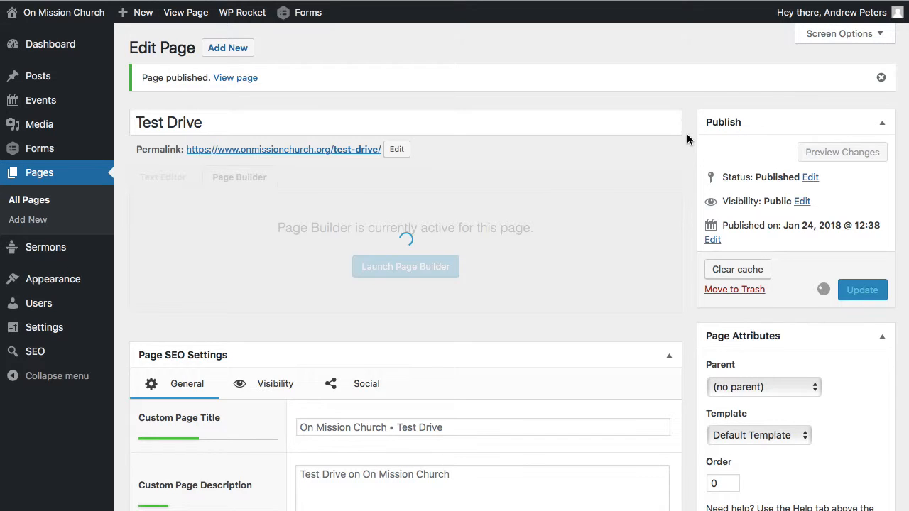
{"action": "scroll", "coordinate": [688, 135], "scroll_direction": "down", "scroll_amount": 1}
{"action": "scroll", "coordinate": [687, 135], "scroll_direction": "up", "scroll_amount": 1}
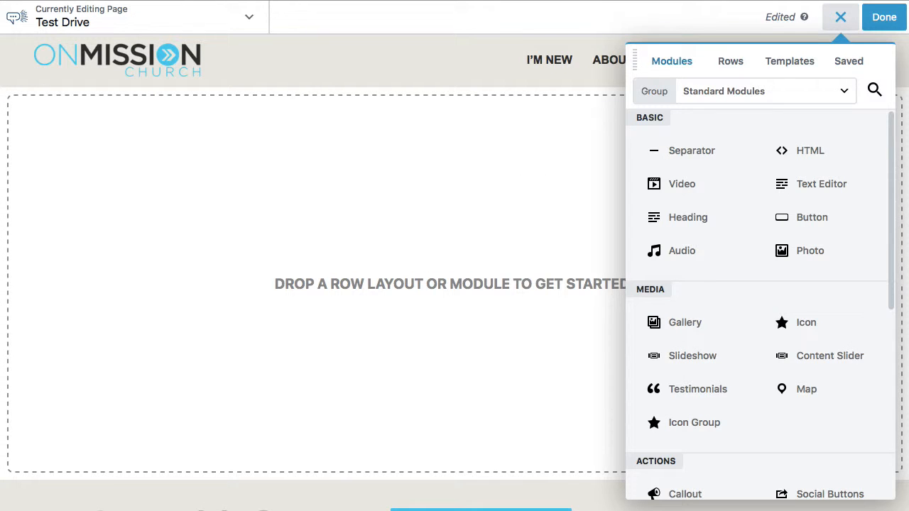
{"action": "left_click", "coordinate": [846, 70]}
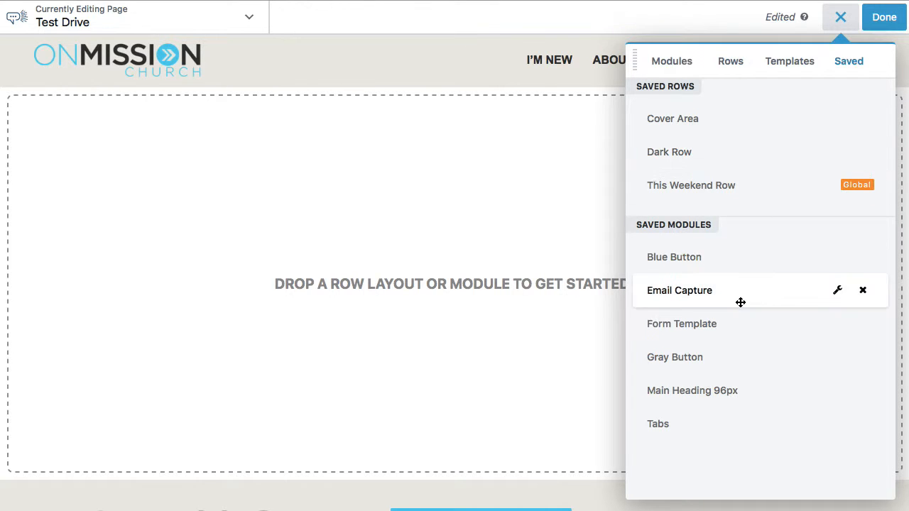
{"action": "left_click_drag", "start_coordinate": [706, 123], "coordinate": [432, 135]}
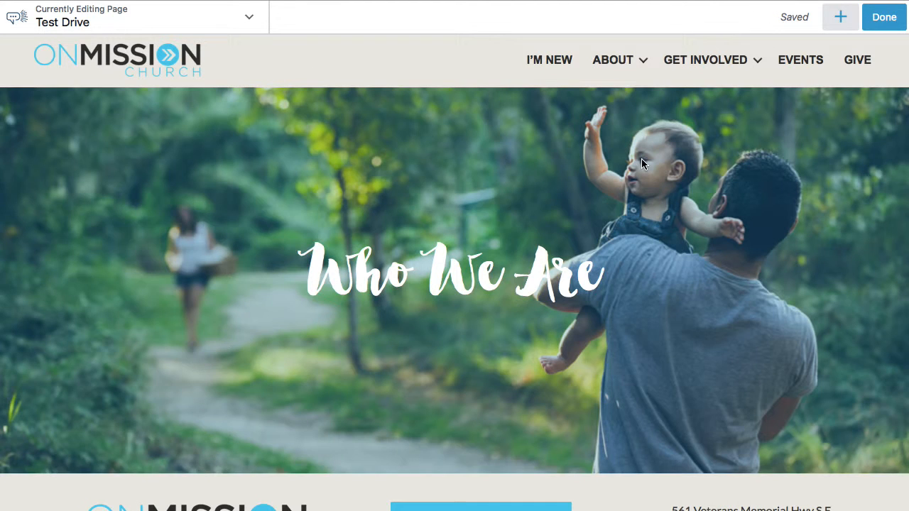
- Change the cover row's heading title to "Testing Page" and save the heading
{"action": "left_click", "coordinate": [436, 288]}
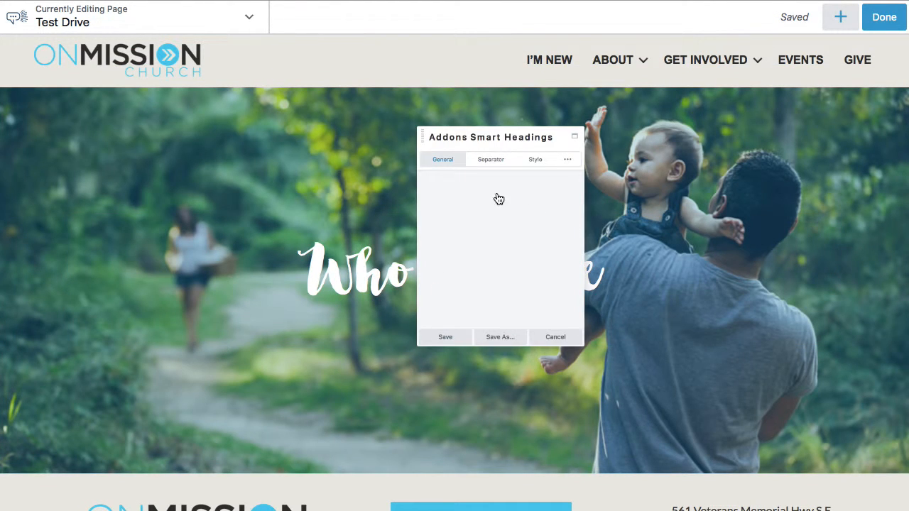
{"action": "left_click", "coordinate": [456, 253]}
{"action": "key", "text": "super+a"}
{"action": "type", "text": "T"}
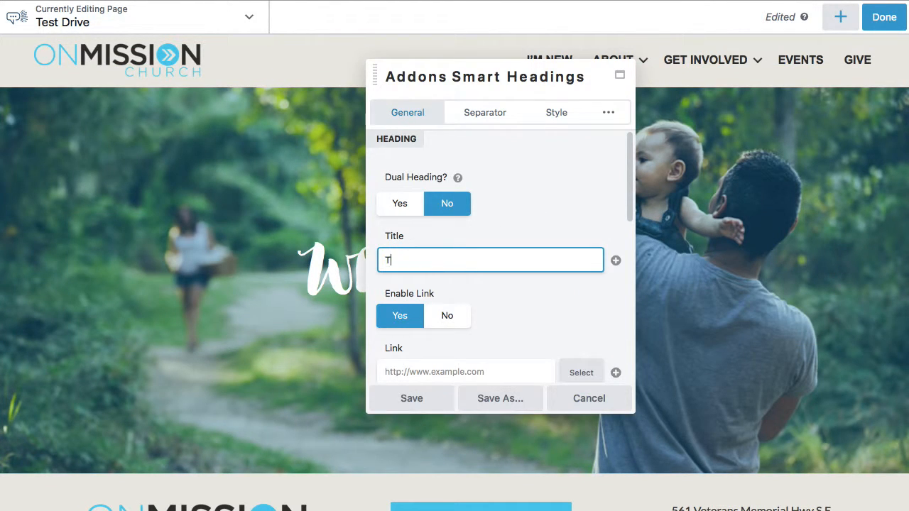
{"action": "type", "text": "esting Page"}
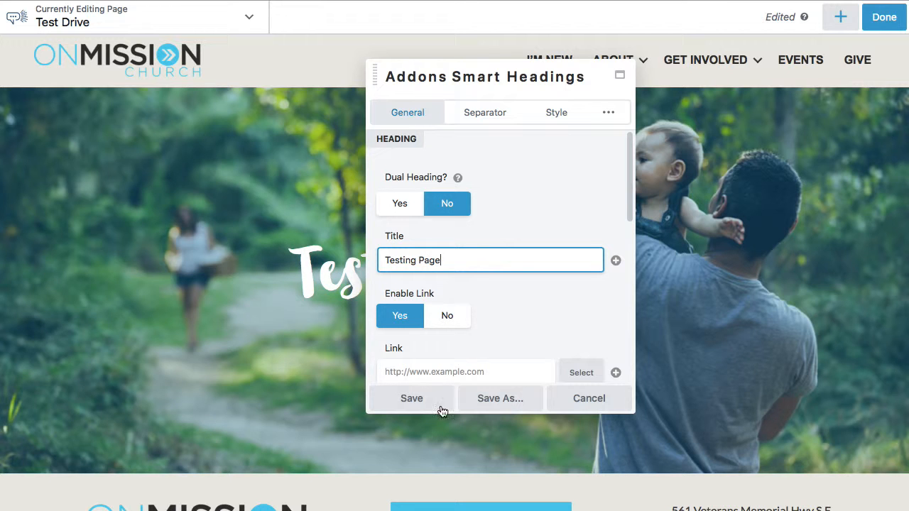
{"action": "left_click", "coordinate": [411, 402]}
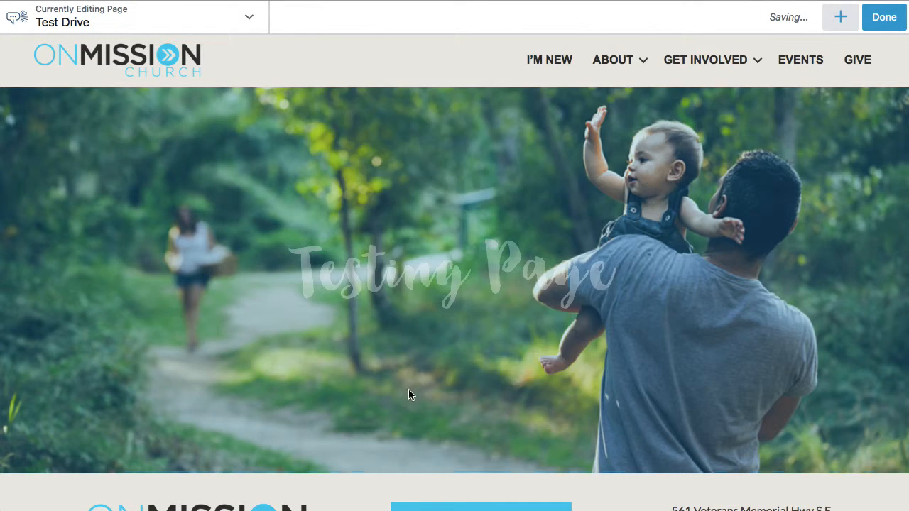
- Replace the cover row's background photo with onmissionchurchjan_7_2018-1.jpg from the media library and save the row settings
{"action": "left_click", "coordinate": [39, 75]}
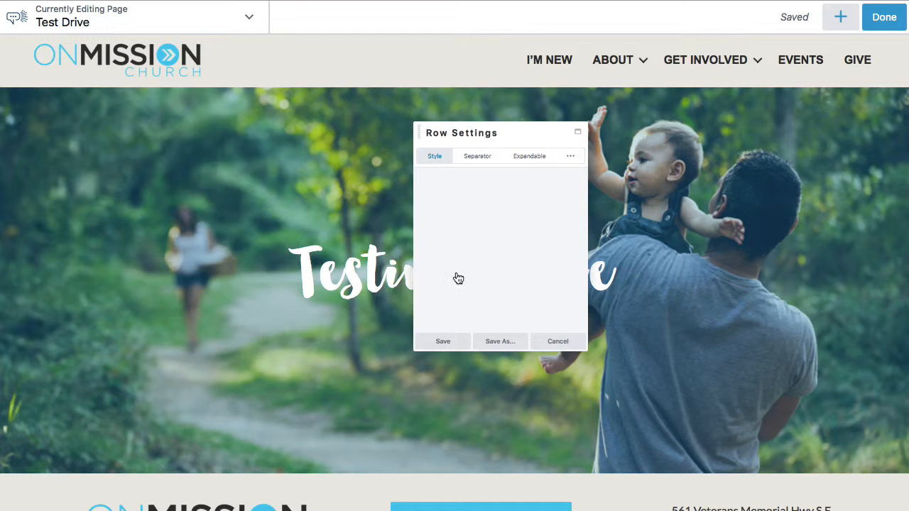
{"action": "scroll", "coordinate": [526, 319], "scroll_direction": "down", "scroll_amount": 10}
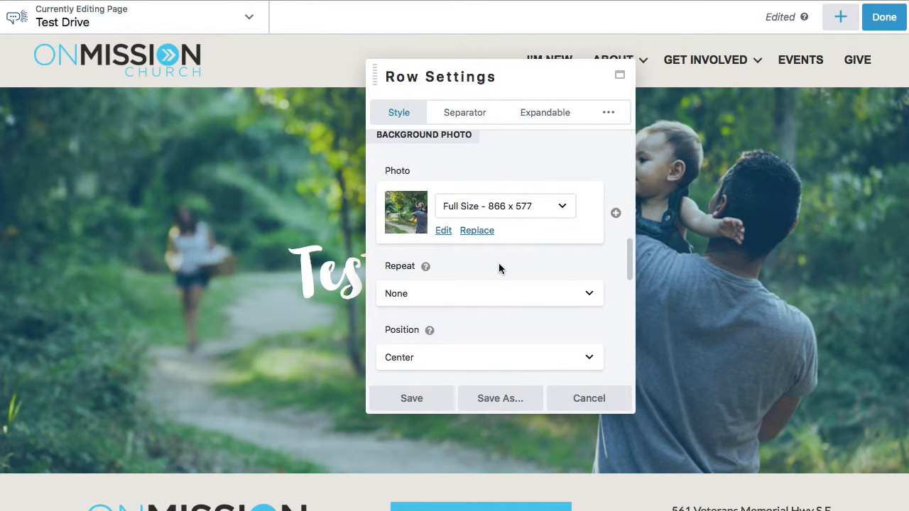
{"action": "left_click", "coordinate": [481, 234]}
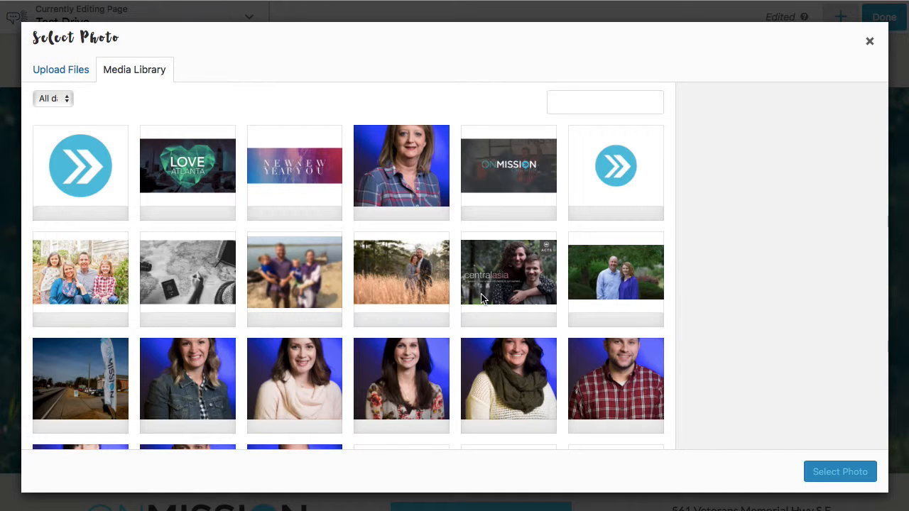
{"action": "scroll", "coordinate": [481, 298], "scroll_direction": "down", "scroll_amount": 7}
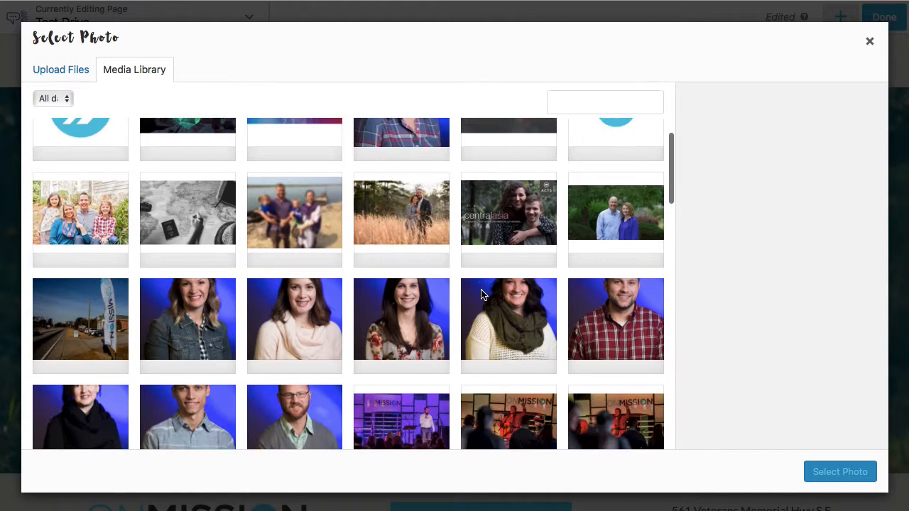
{"action": "scroll", "coordinate": [481, 294], "scroll_direction": "down", "scroll_amount": 2}
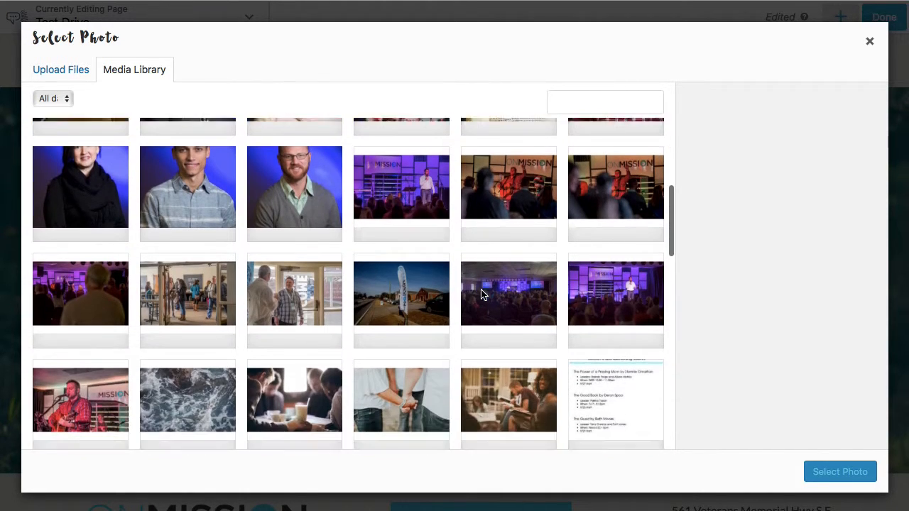
{"action": "left_click", "coordinate": [108, 377]}
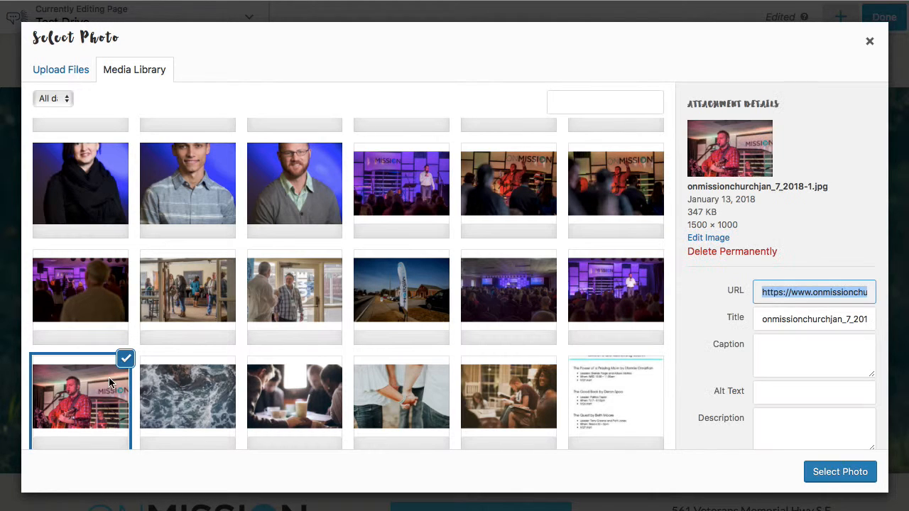
{"action": "left_click", "coordinate": [828, 468]}
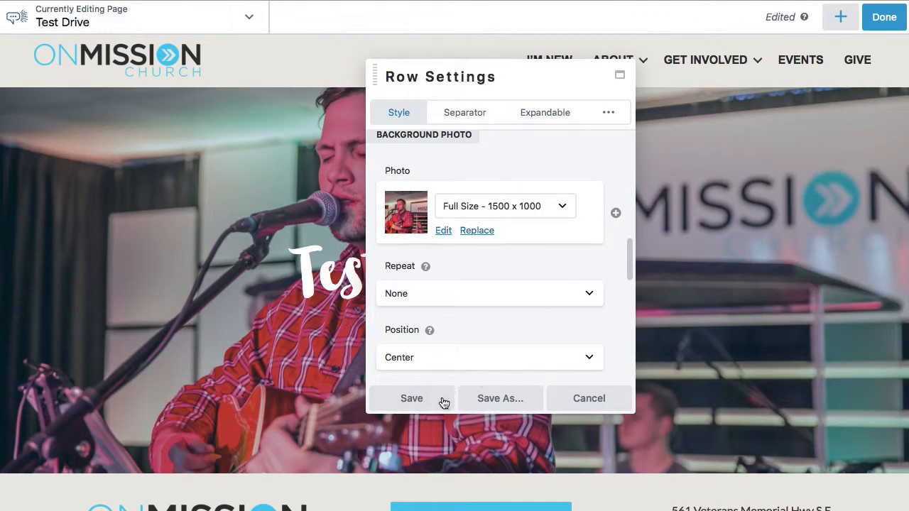
{"action": "left_click", "coordinate": [425, 398]}
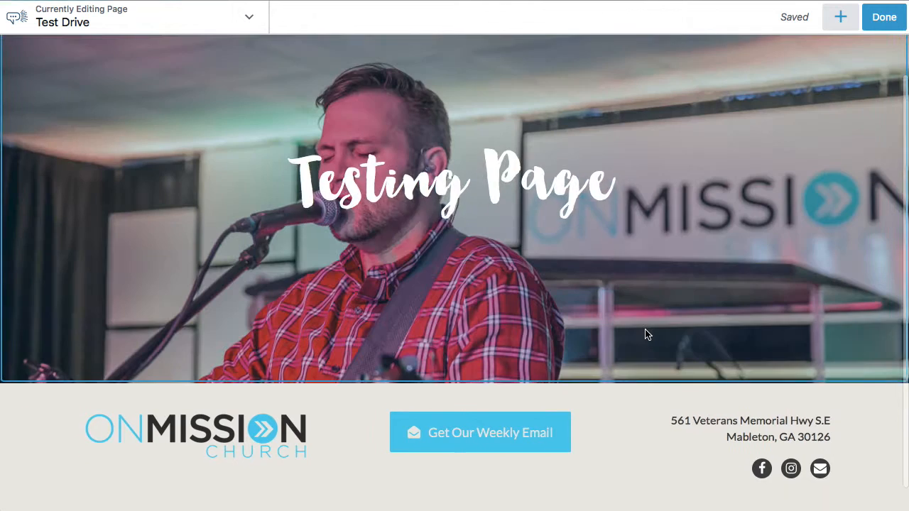
- Add the saved Dark Row directly beneath the cover row
{"action": "left_click", "coordinate": [844, 23]}
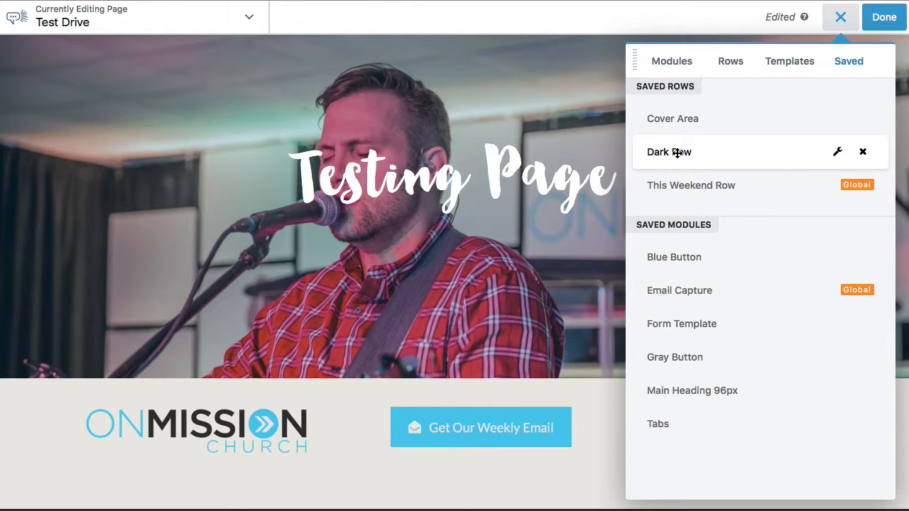
{"action": "left_click_drag", "start_coordinate": [657, 151], "coordinate": [461, 354]}
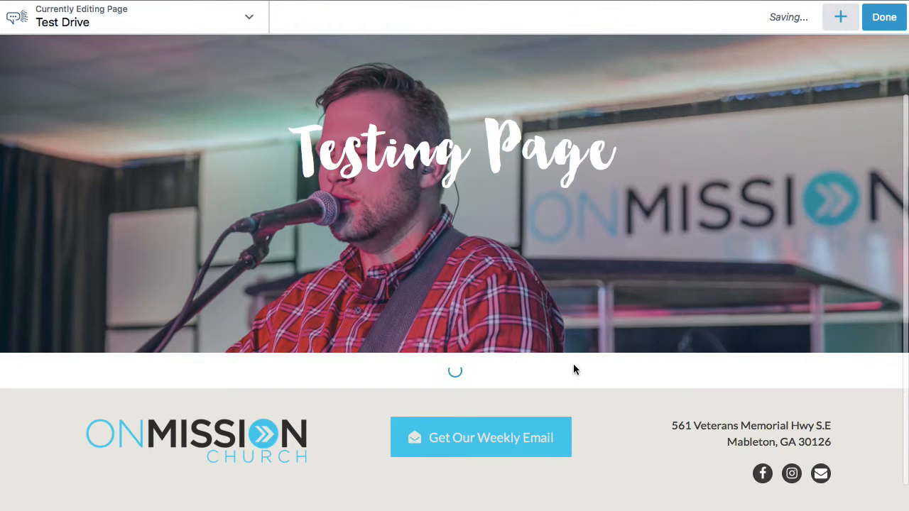
{"action": "scroll", "coordinate": [574, 370], "scroll_direction": "down", "scroll_amount": 2}
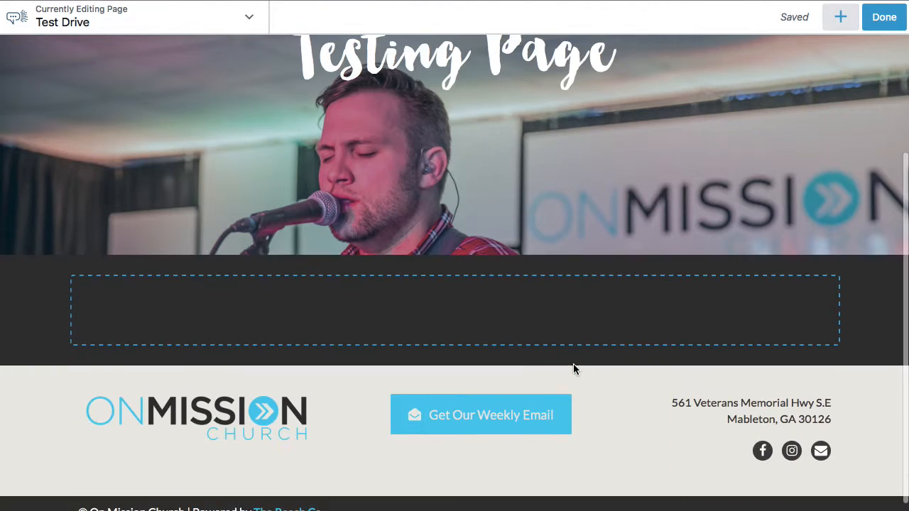
- Place the saved Form Template module inside the empty dark row and look over its default form
{"action": "left_click", "coordinate": [841, 17]}
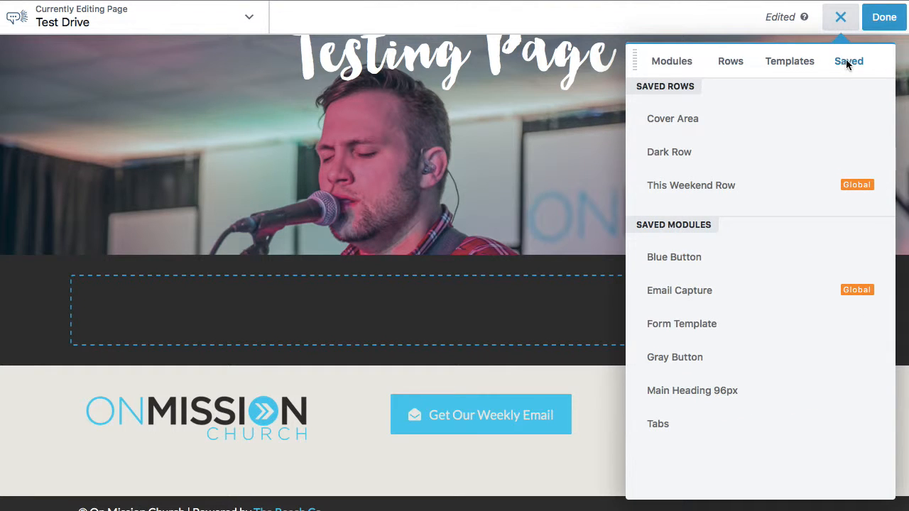
{"action": "left_click_drag", "start_coordinate": [701, 320], "coordinate": [418, 318]}
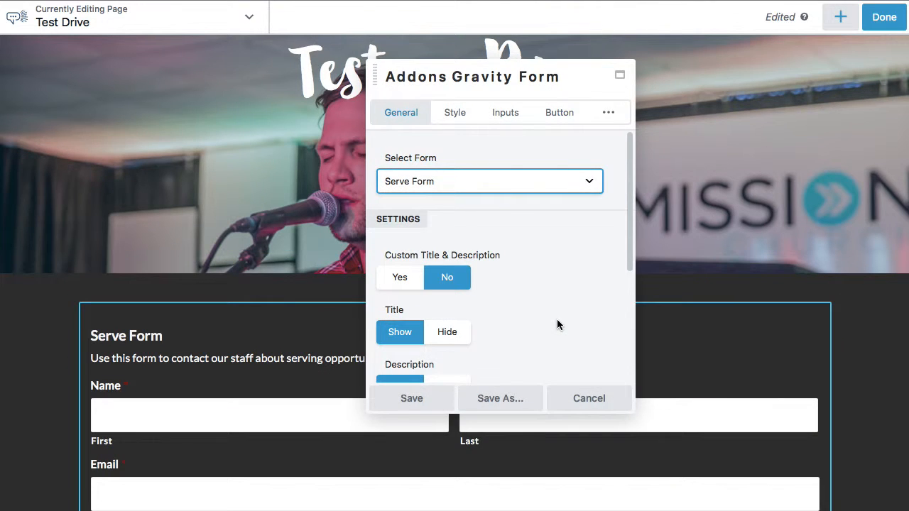
{"action": "scroll", "coordinate": [290, 291], "scroll_direction": "down", "scroll_amount": 5}
{"action": "scroll", "coordinate": [289, 288], "scroll_direction": "down", "scroll_amount": 1}
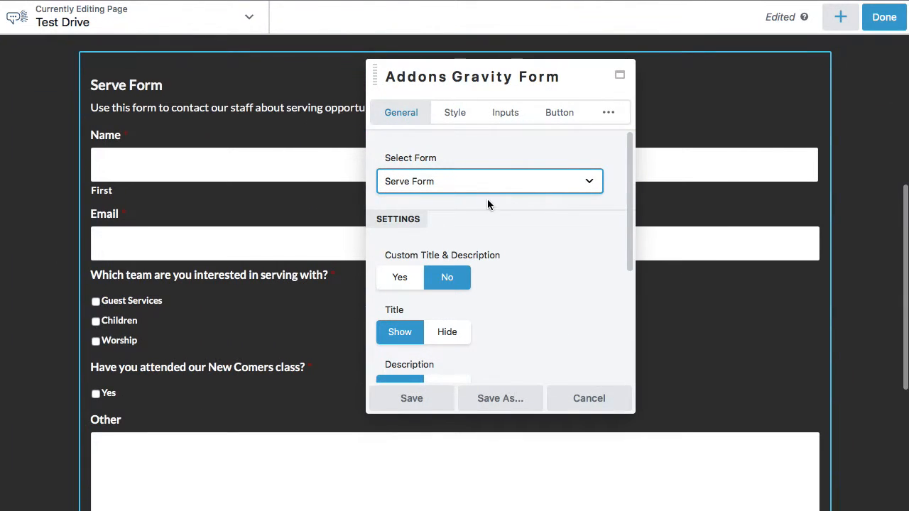
{"action": "scroll", "coordinate": [305, 189], "scroll_direction": "up", "scroll_amount": 1}
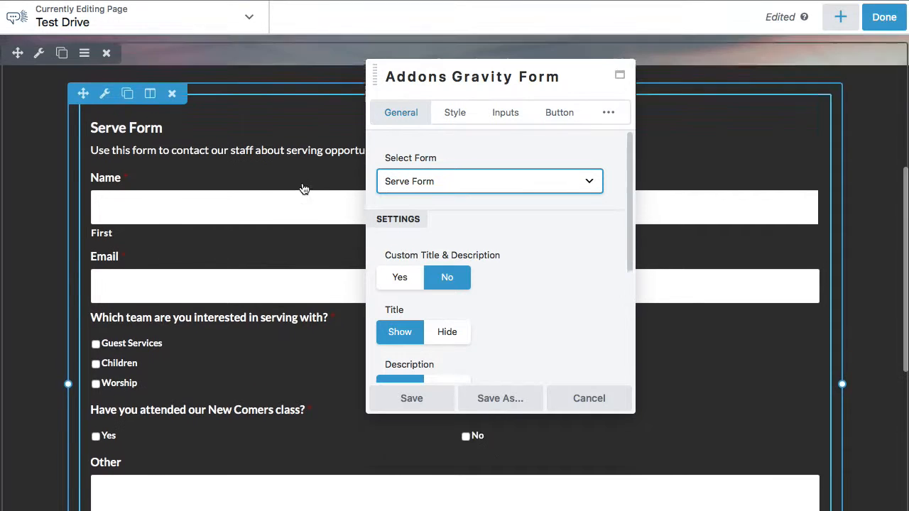
- Switch the form module to the Test Drive Form, check its fields on the page, and save the module
{"action": "left_click", "coordinate": [519, 185]}
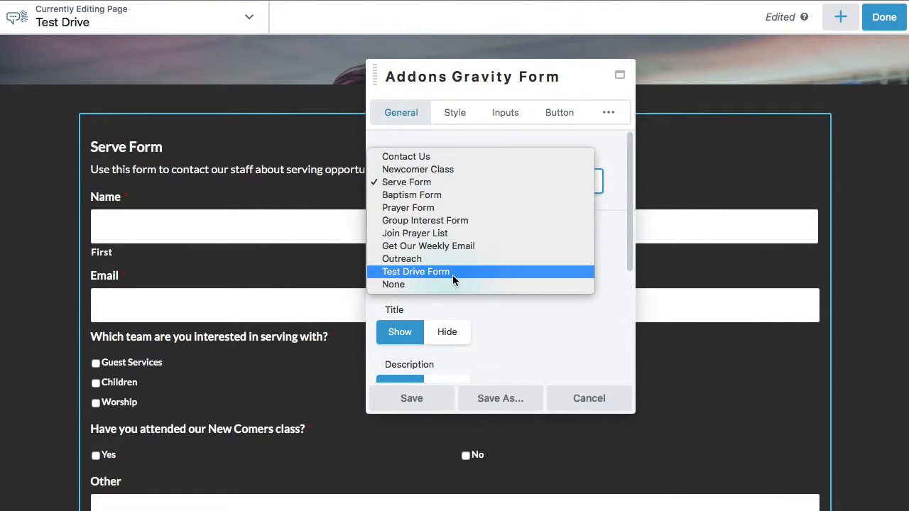
{"action": "left_click", "coordinate": [510, 272]}
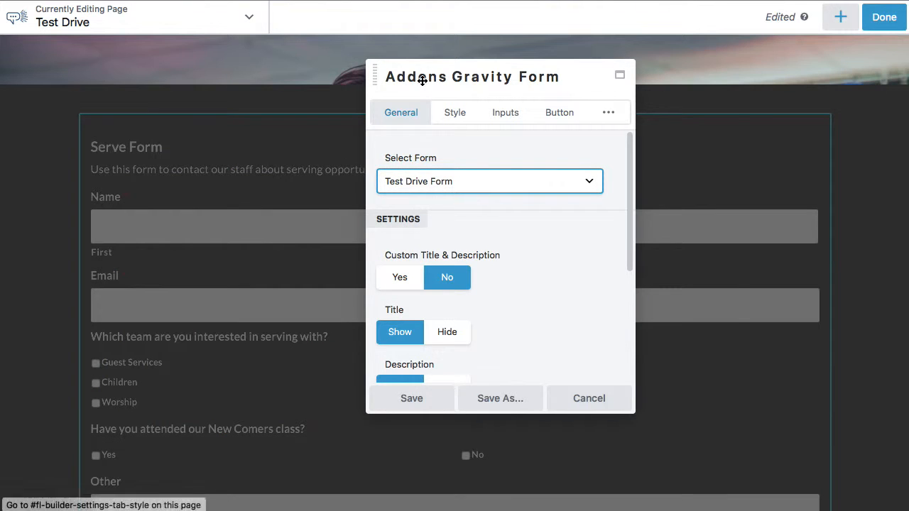
{"action": "left_click_drag", "start_coordinate": [421, 78], "coordinate": [669, 69]}
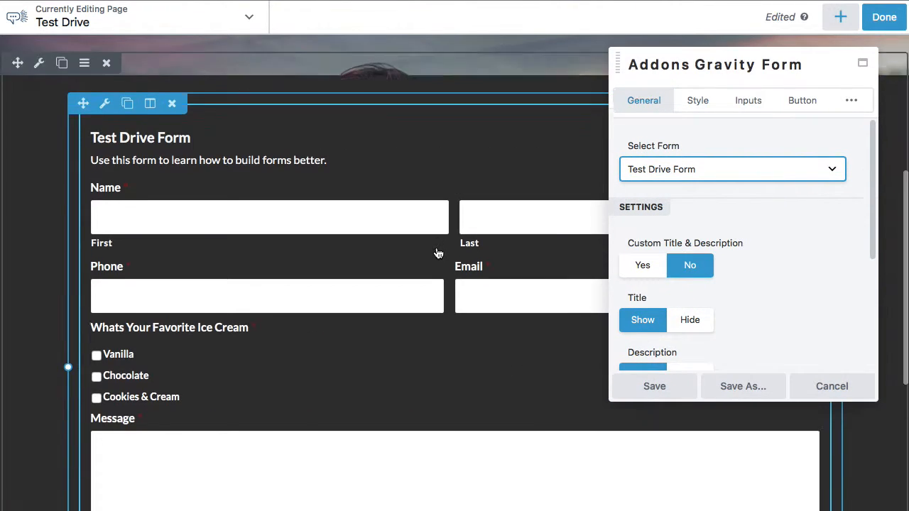
{"action": "scroll", "coordinate": [436, 253], "scroll_direction": "down", "scroll_amount": 3}
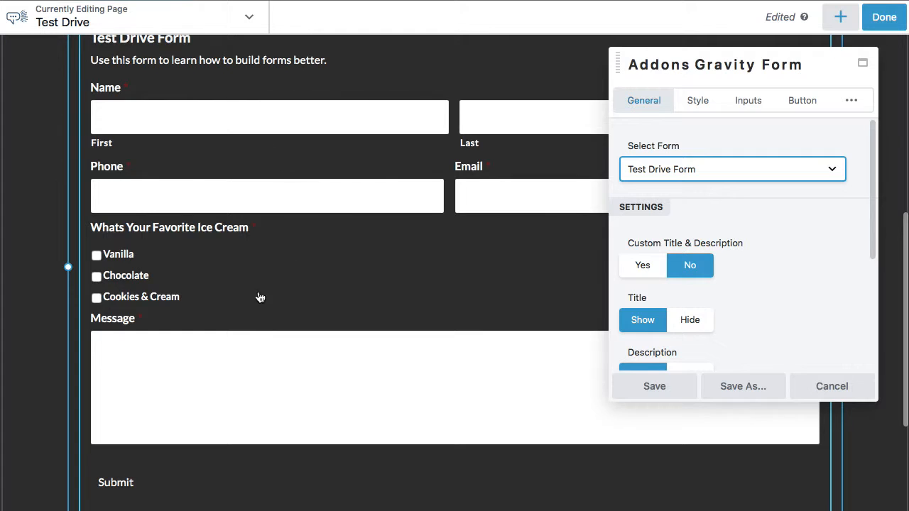
{"action": "scroll", "coordinate": [176, 351], "scroll_direction": "down", "scroll_amount": 4}
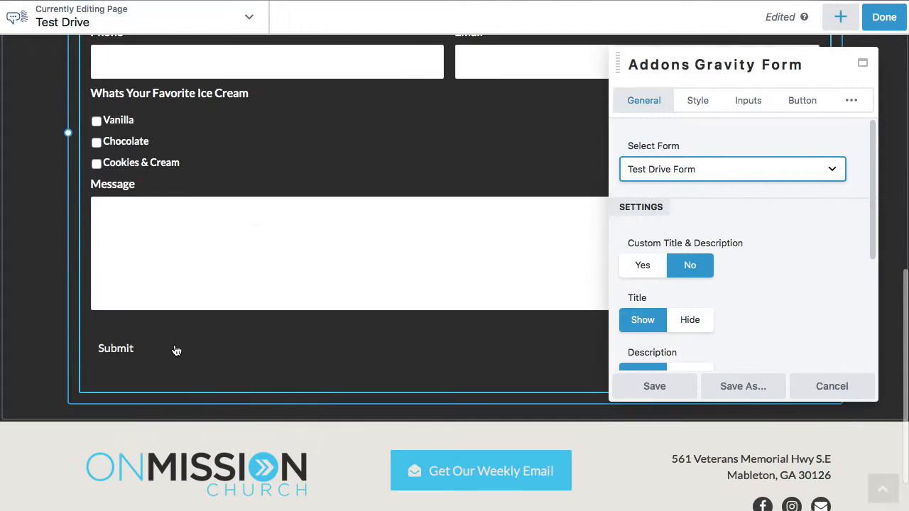
{"action": "scroll", "coordinate": [400, 233], "scroll_direction": "up", "scroll_amount": 4}
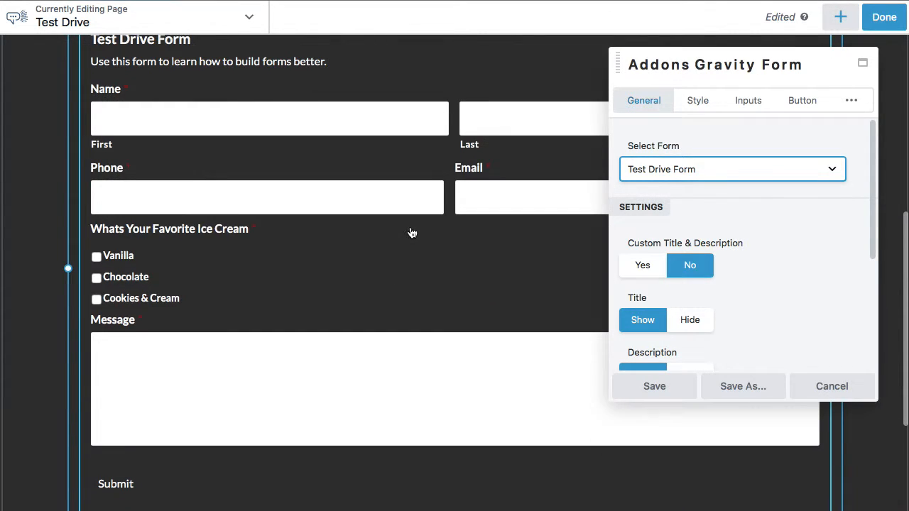
{"action": "left_click", "coordinate": [658, 386]}
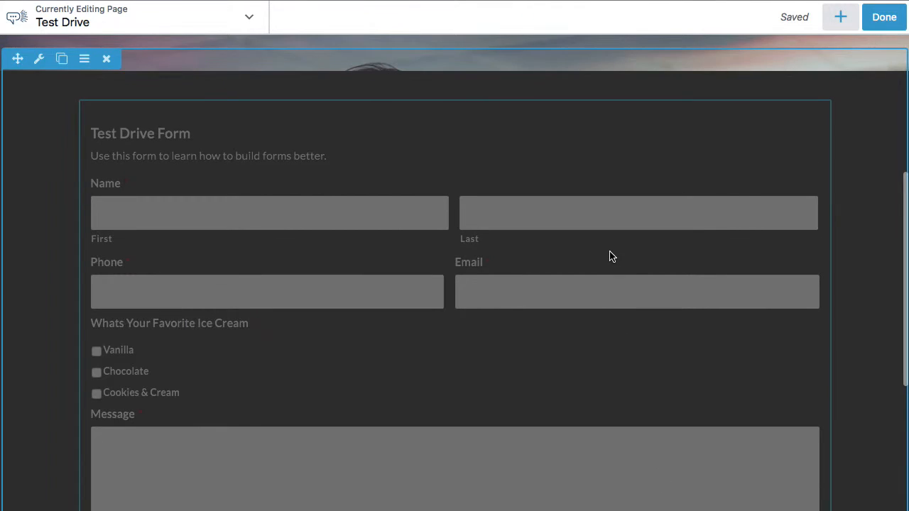
- Review the cover and form rows, then reopen the form module's settings to check the selected form and save them
{"action": "scroll", "coordinate": [609, 256], "scroll_direction": "up", "scroll_amount": 5}
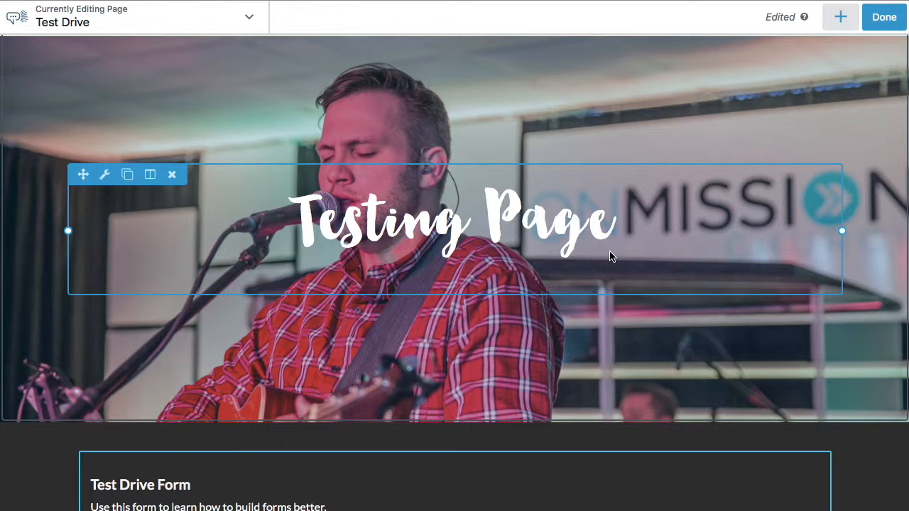
{"action": "scroll", "coordinate": [611, 258], "scroll_direction": "up", "scroll_amount": 1}
{"action": "scroll", "coordinate": [611, 257], "scroll_direction": "down", "scroll_amount": 5}
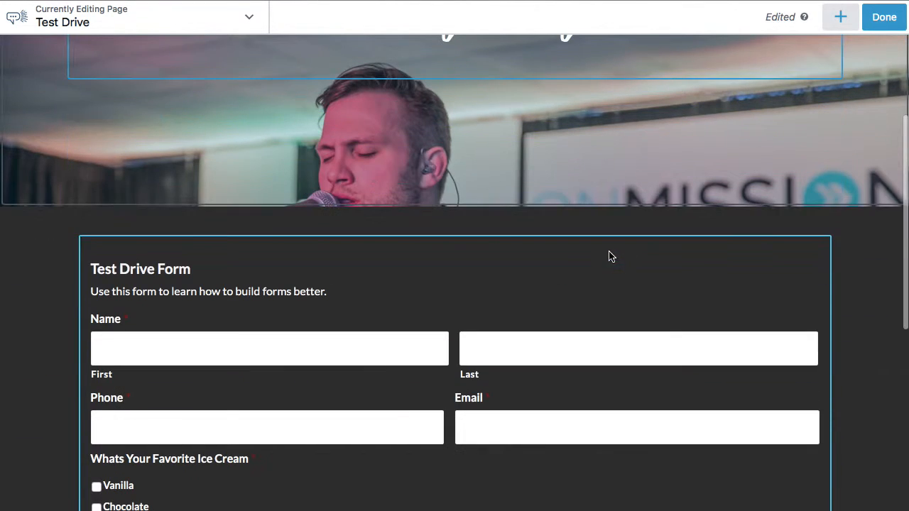
{"action": "scroll", "coordinate": [538, 307], "scroll_direction": "down", "scroll_amount": 4}
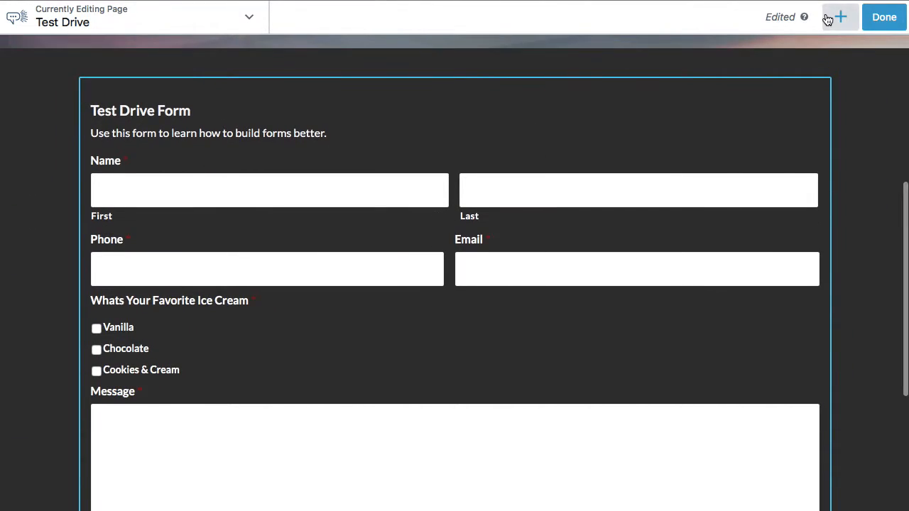
{"action": "left_click", "coordinate": [838, 17]}
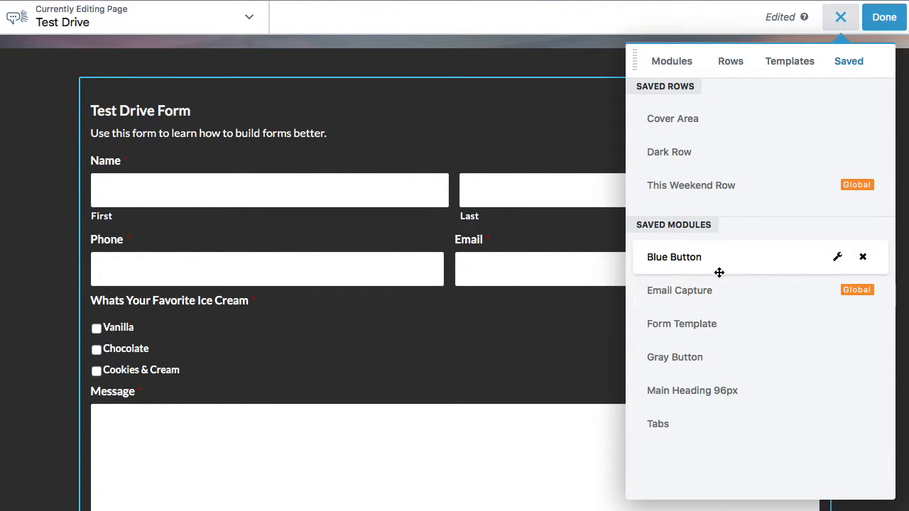
{"action": "left_click_drag", "start_coordinate": [728, 329], "coordinate": [357, 197]}
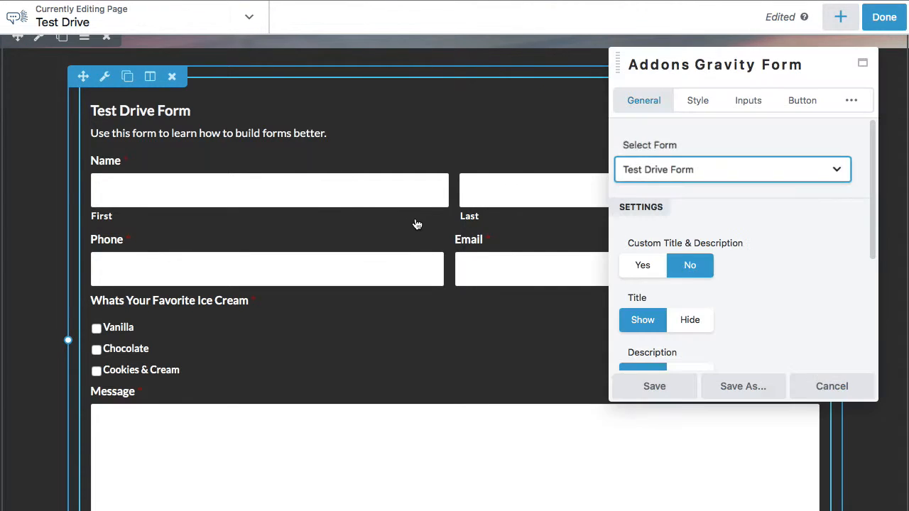
{"action": "left_click", "coordinate": [655, 386]}
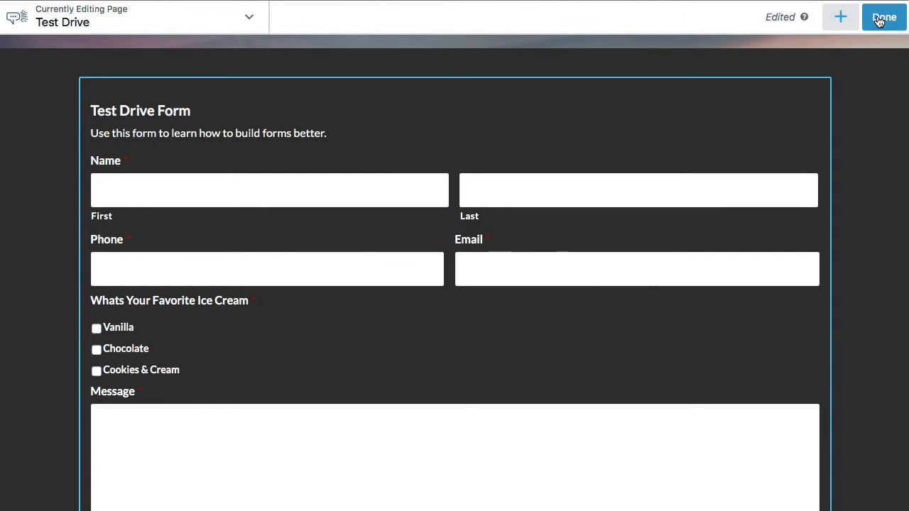